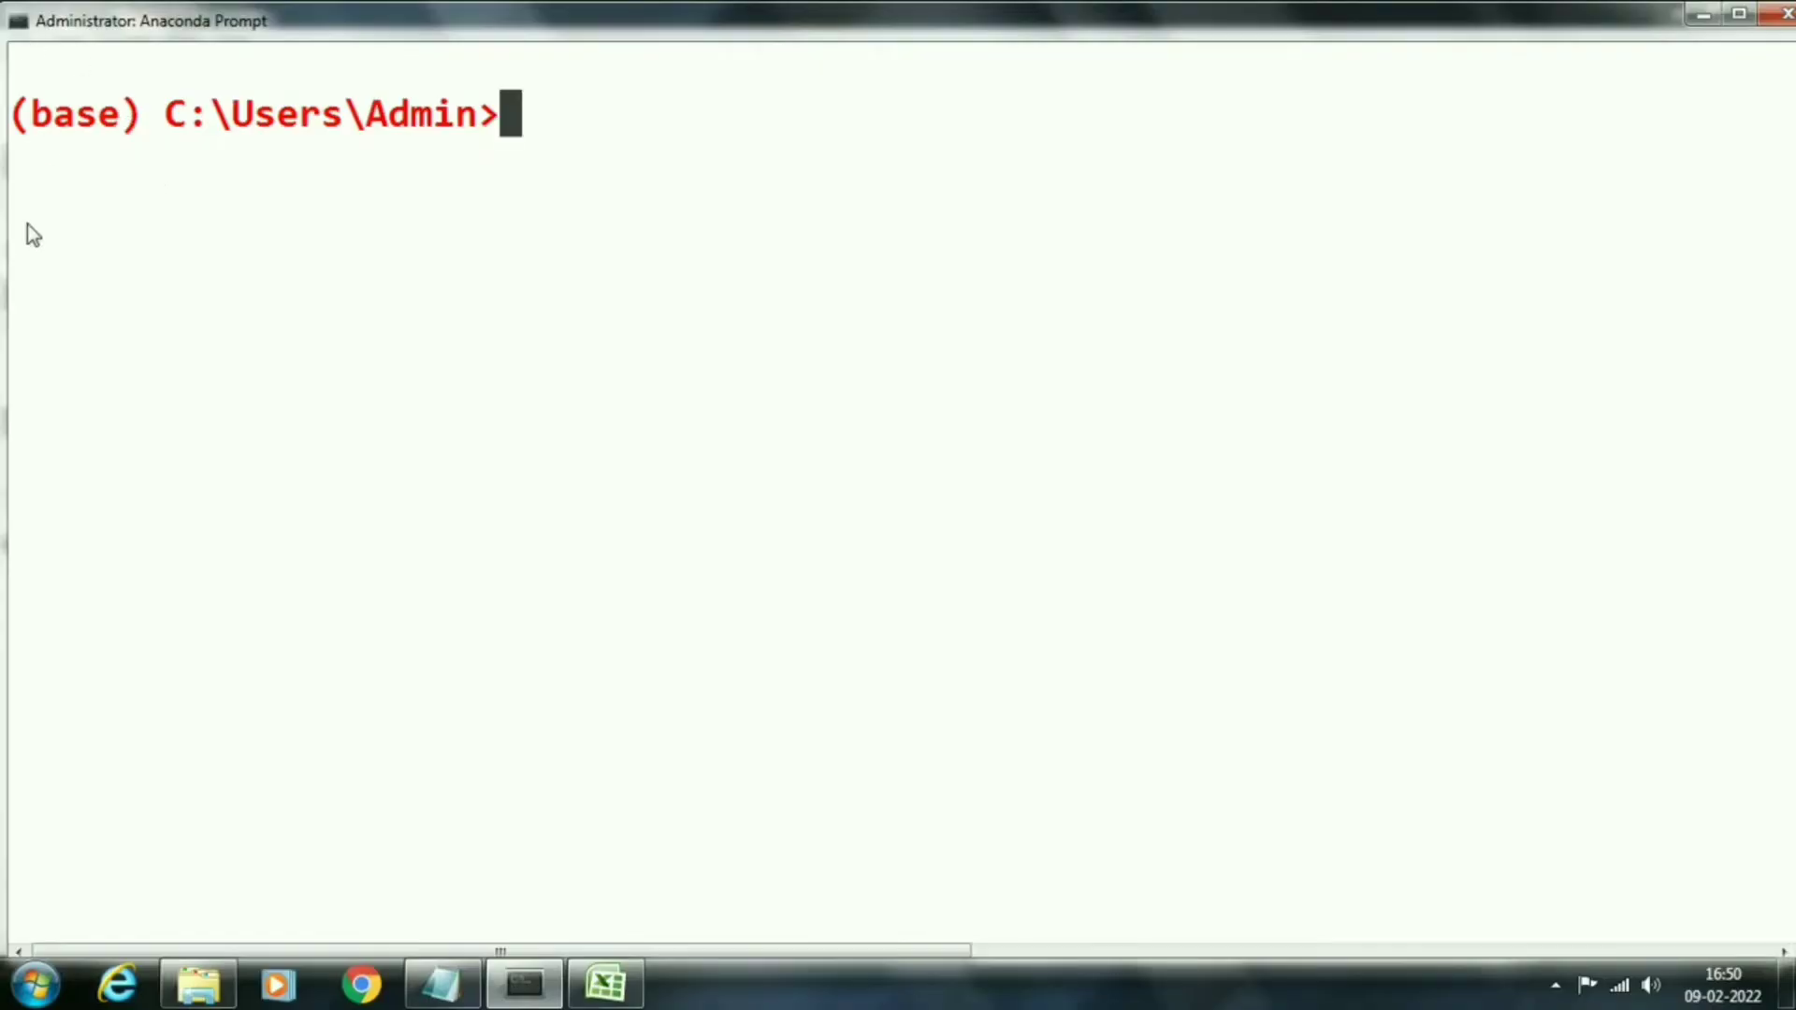
{"action": "type", "text": "activate base"}
Activate the base environment and erase the drafted 'conda create --name yourenvironment' command.
{"action": "key", "text": "Return"}
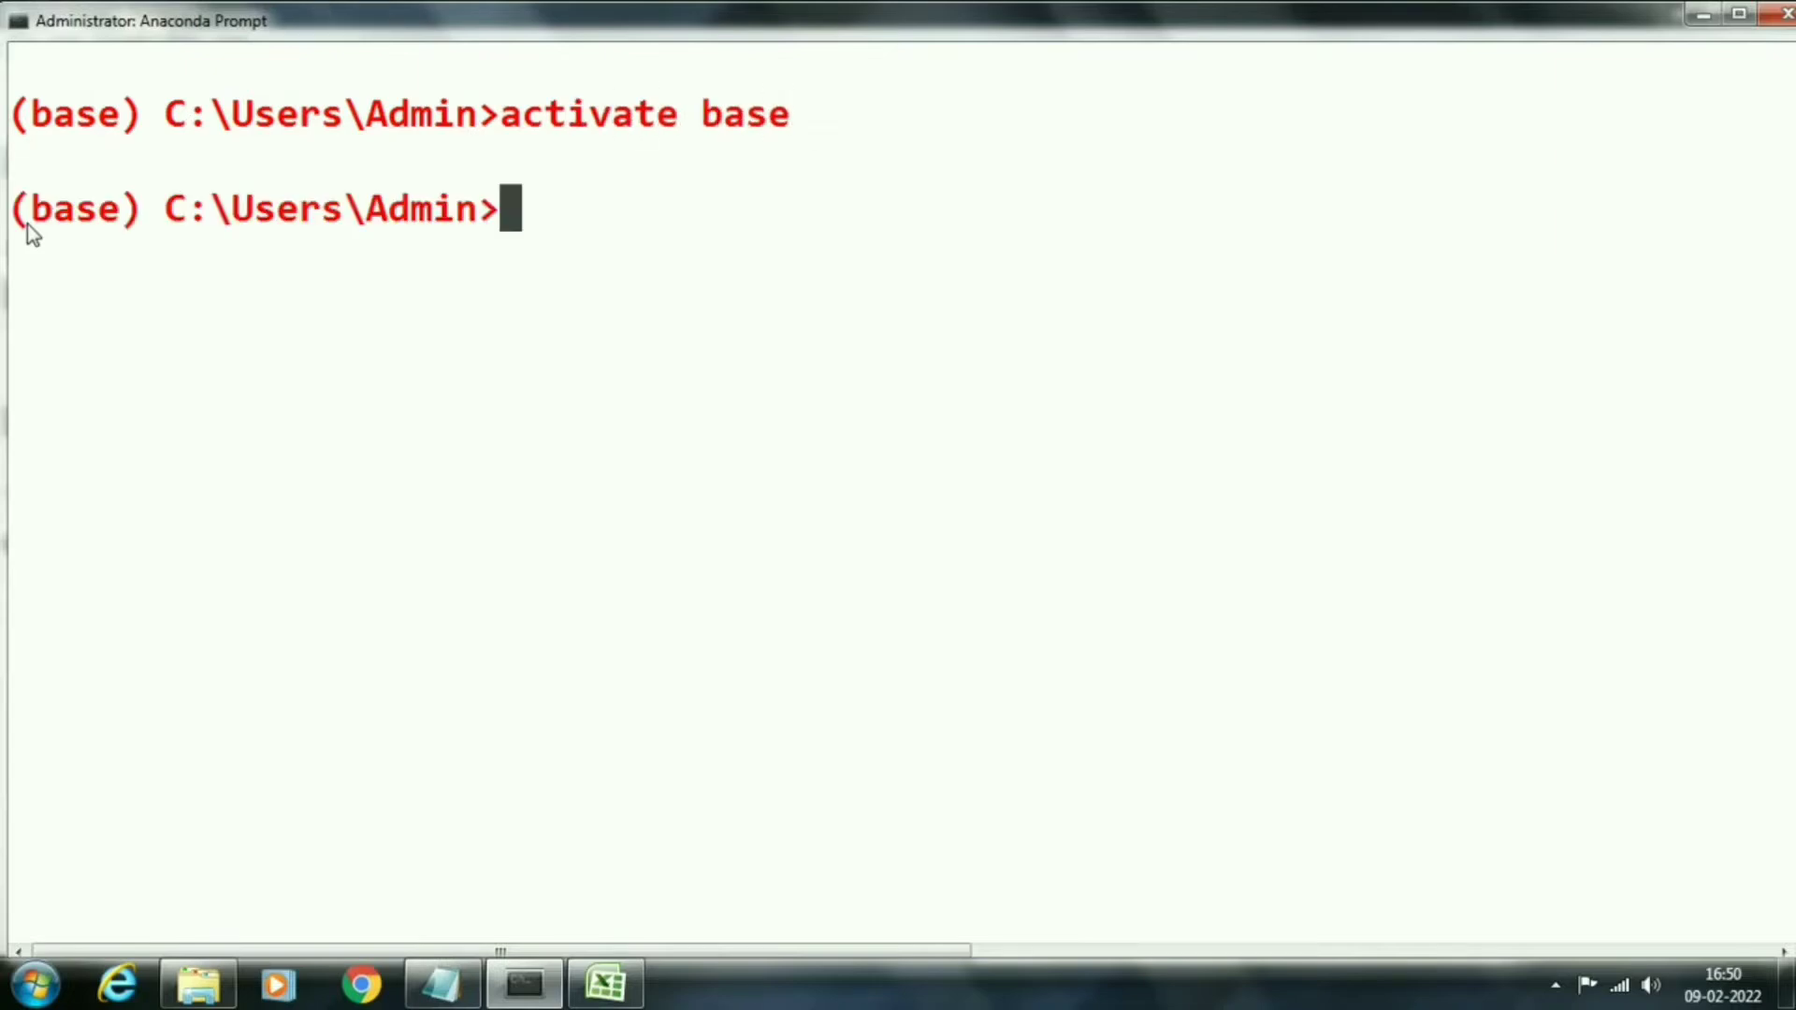
{"action": "type", "text": "conda "}
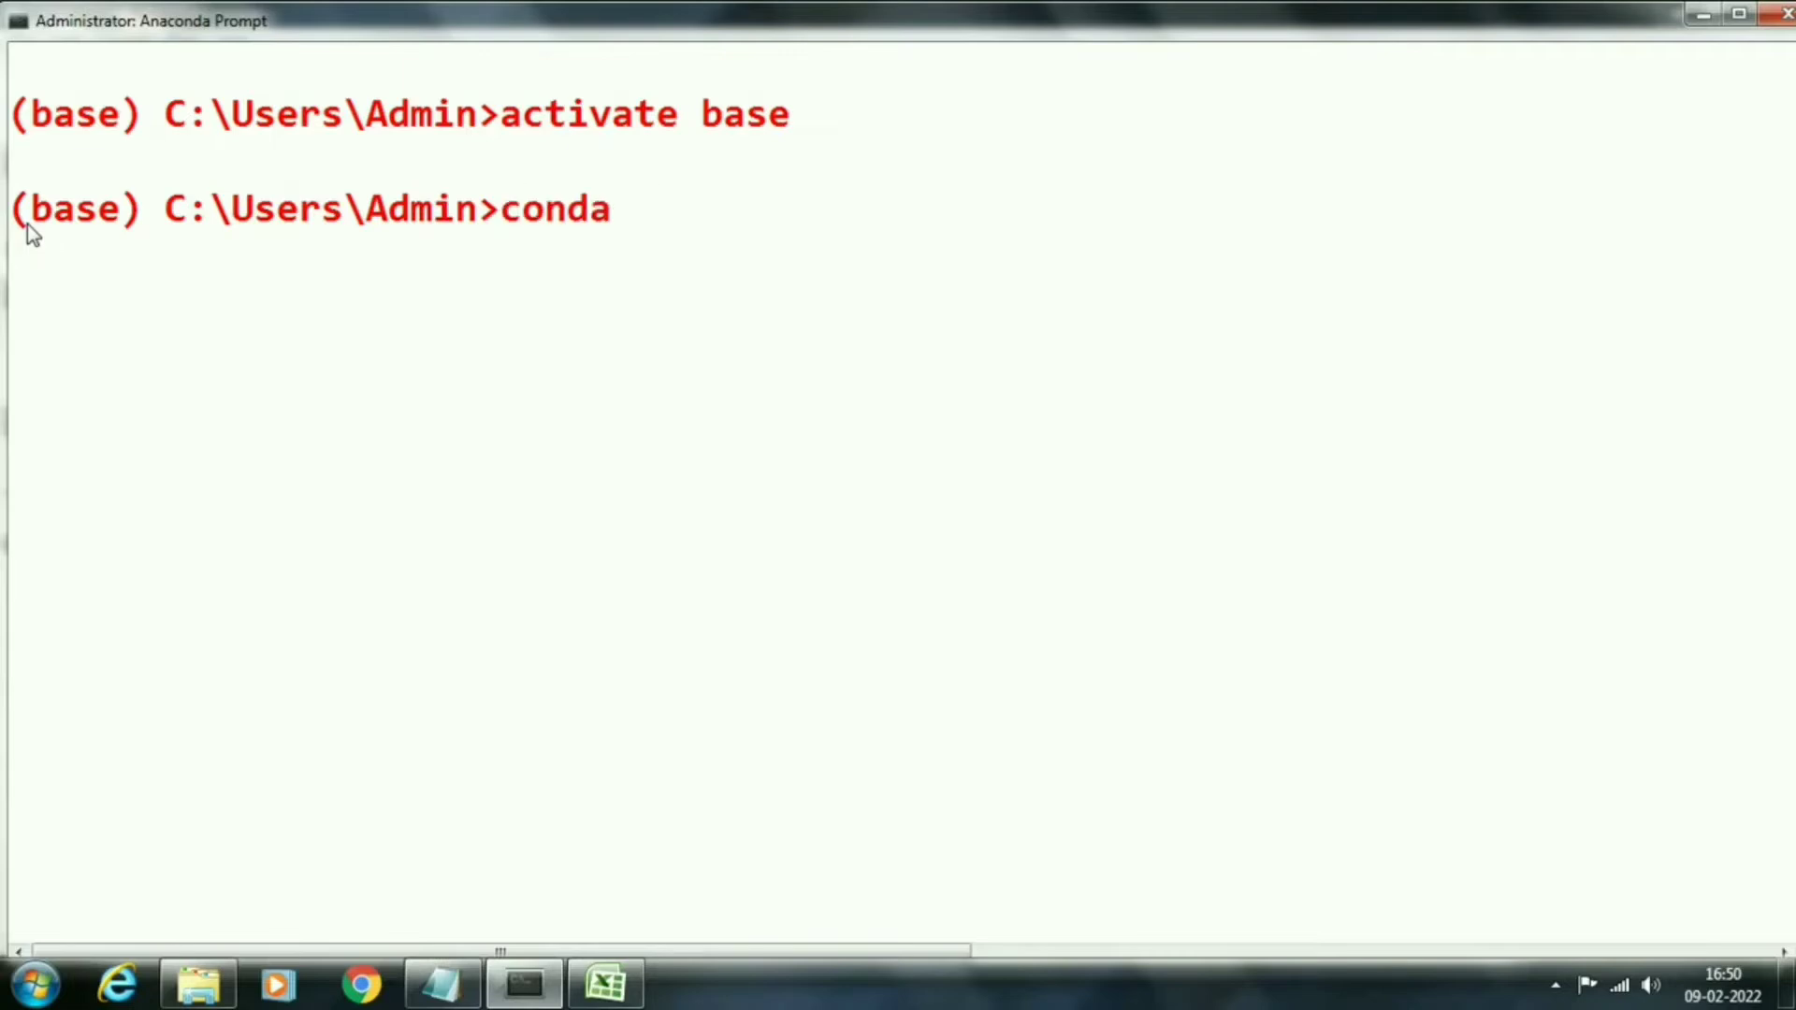
{"action": "type", "text": "create "}
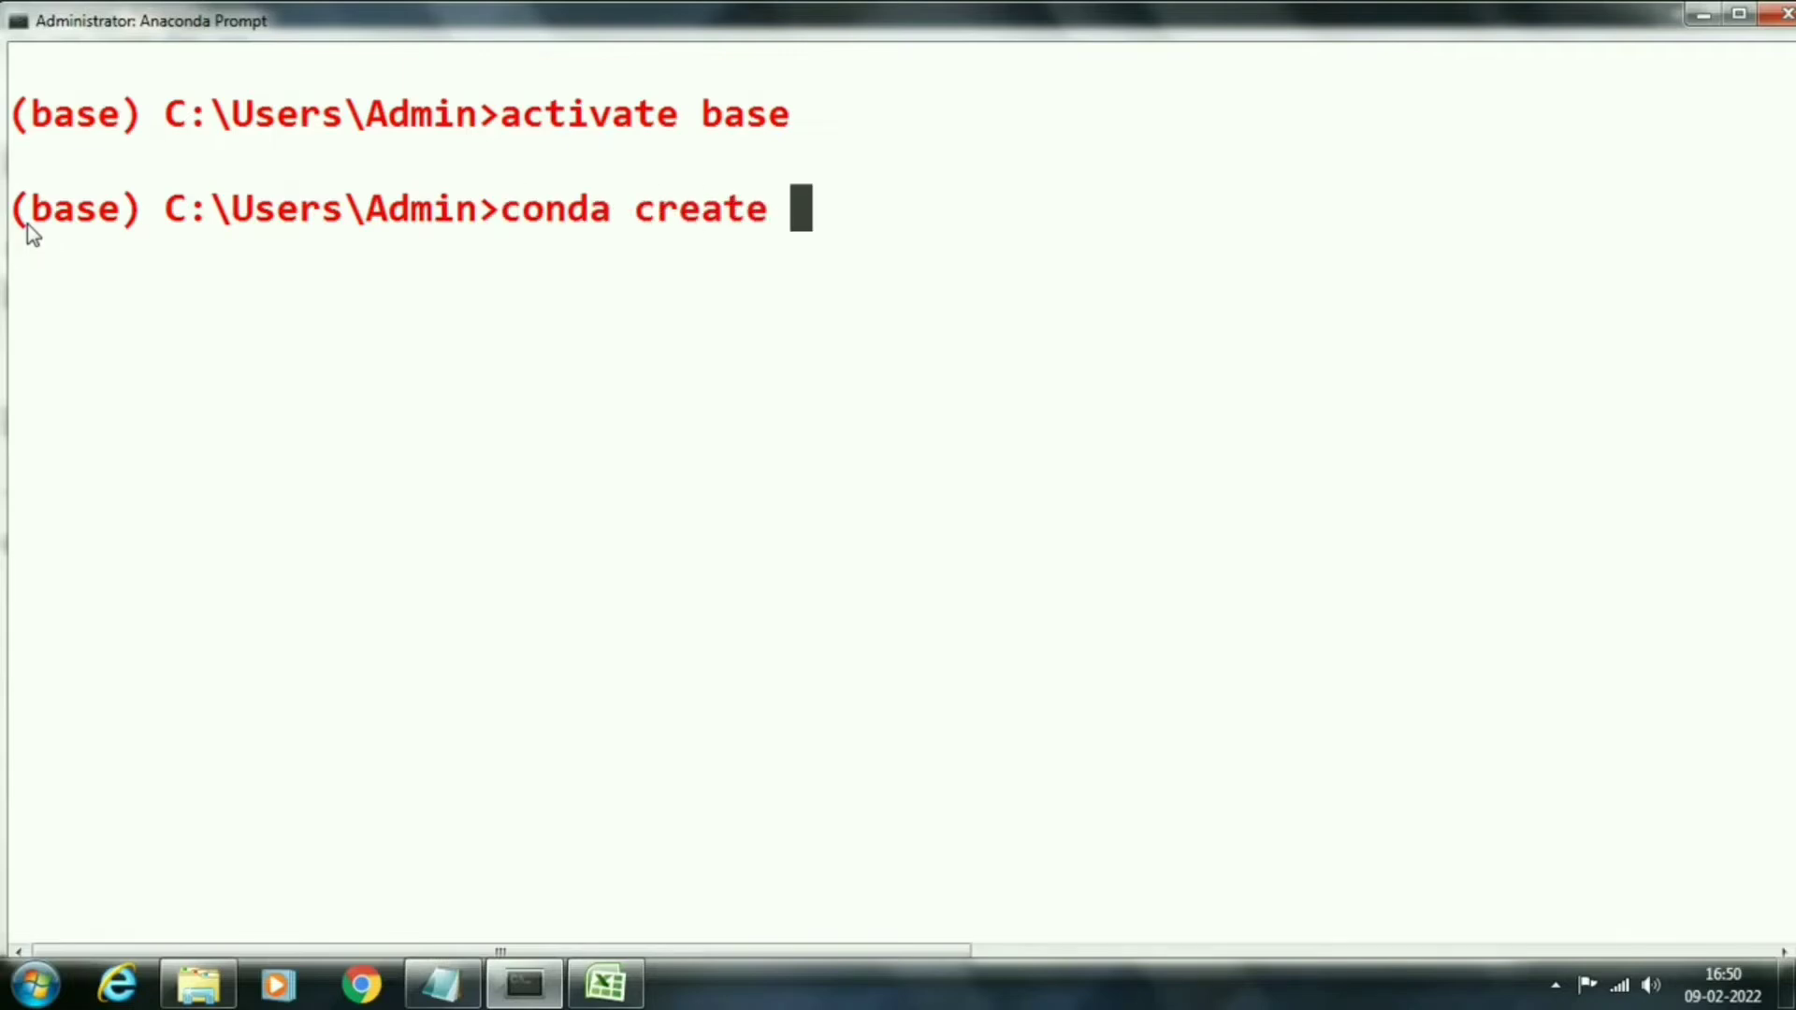
{"action": "type", "text": "--name "}
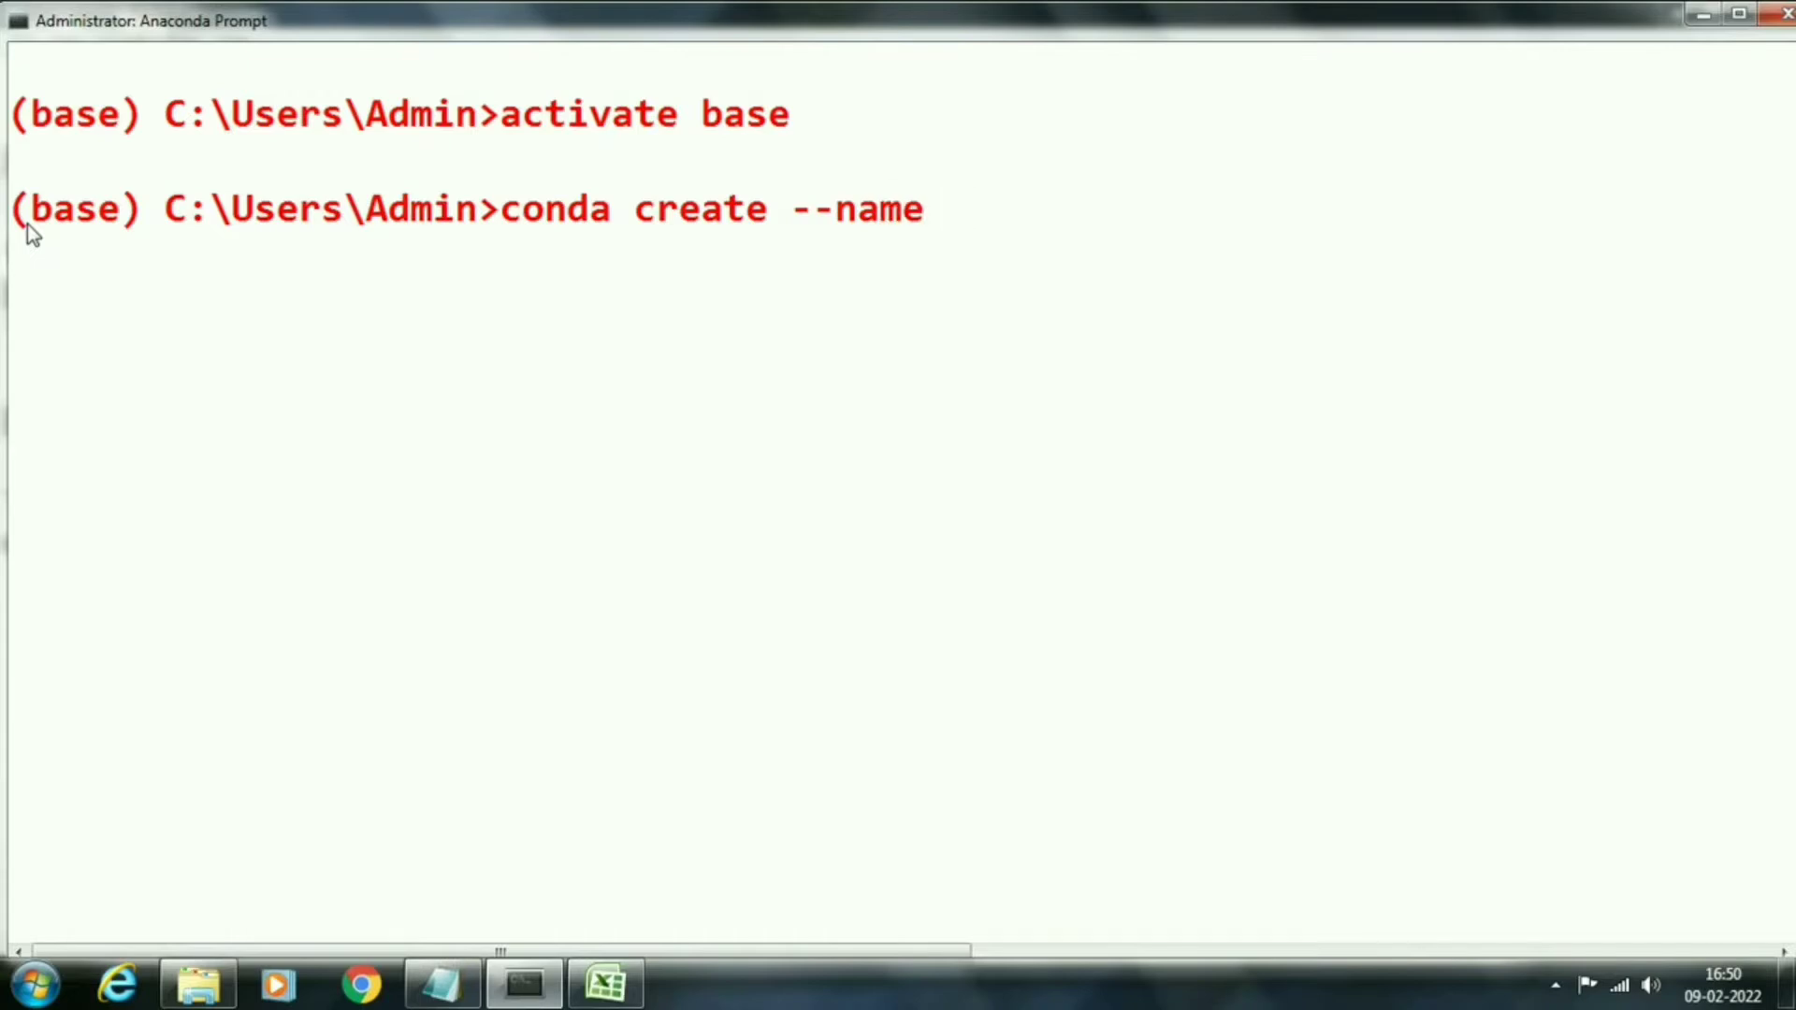
{"action": "type", "text": "yourenviron"}
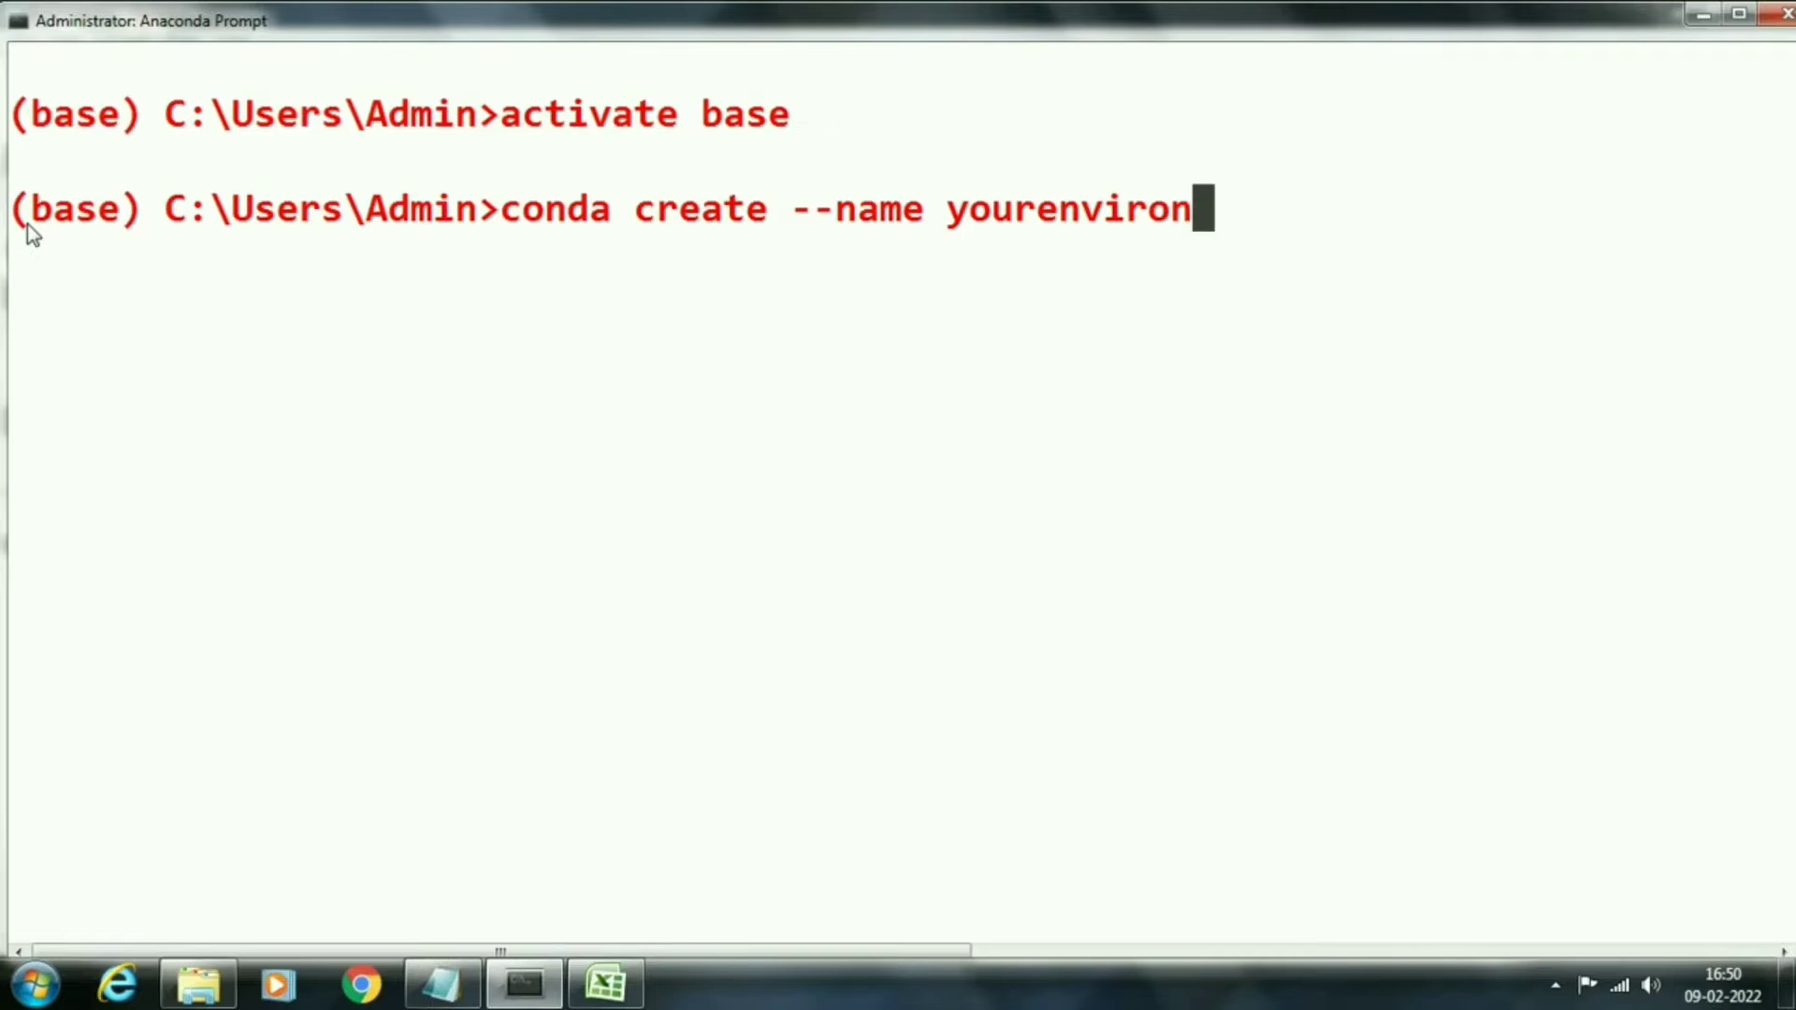
{"action": "type", "text": "ment"}
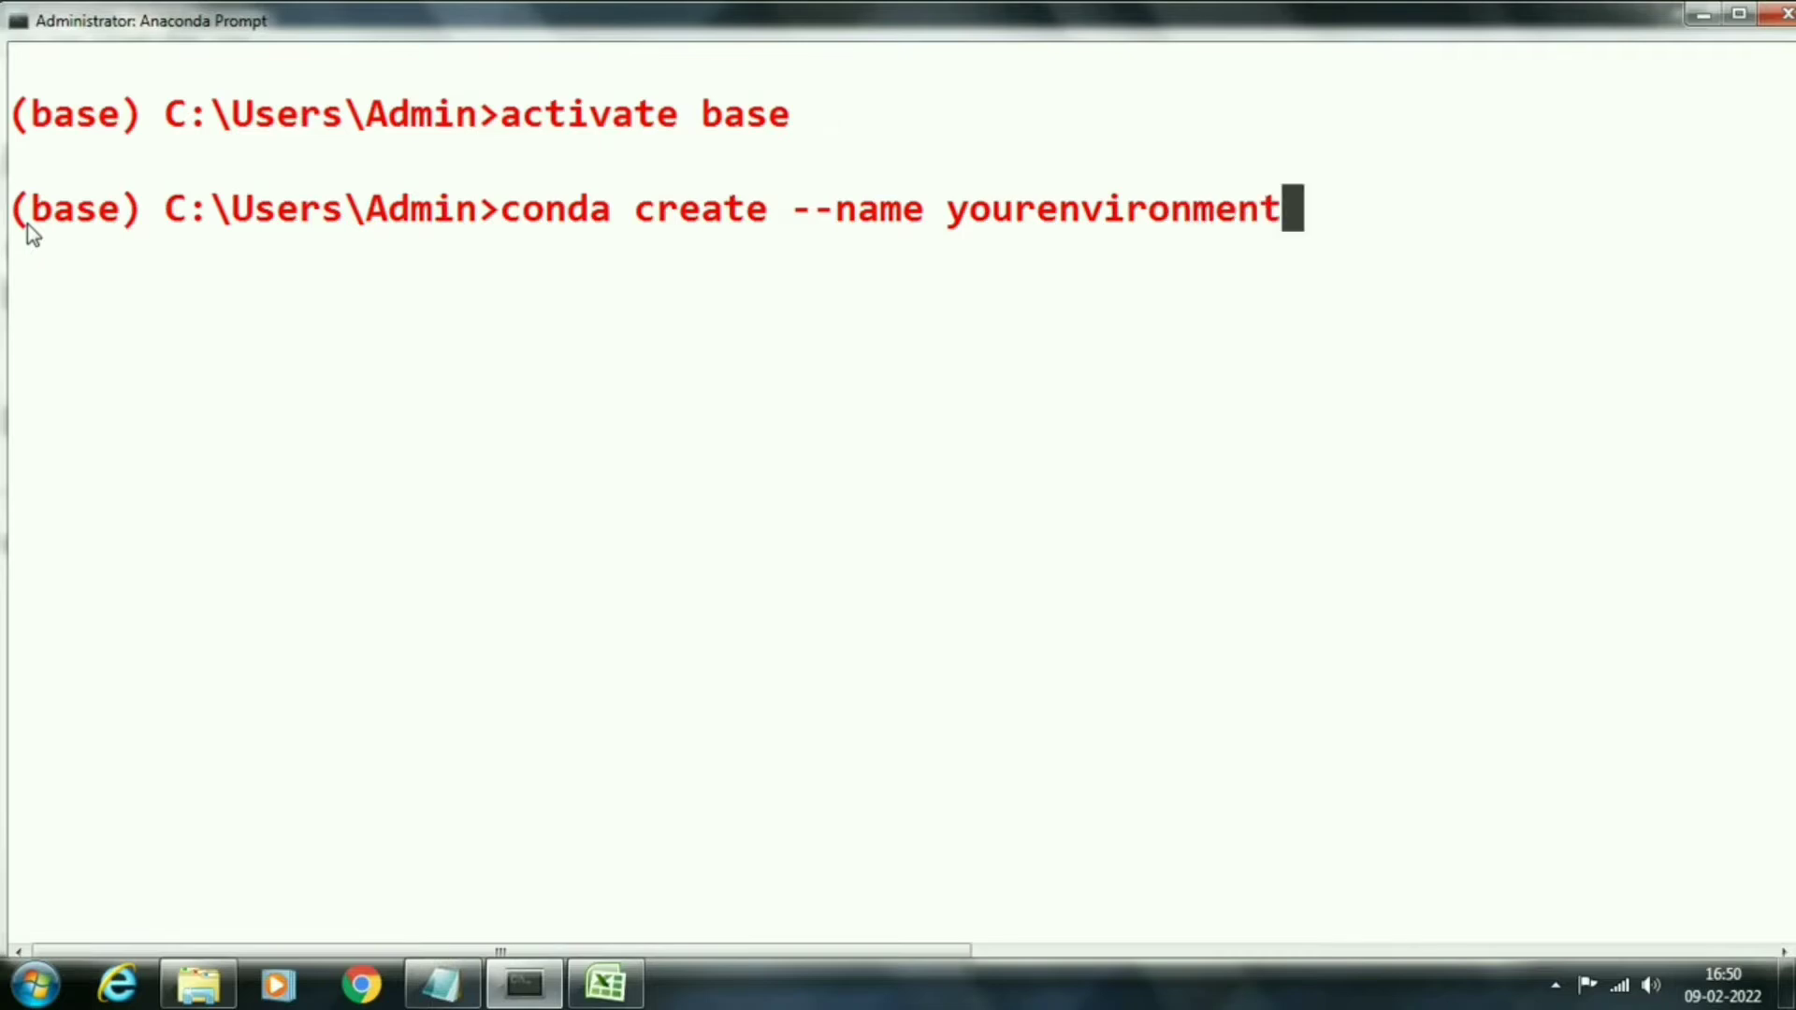
{"action": "key", "text": "BackSpace"}
{"action": "key", "text": "BackSpace"}
{"action": "key", "text": "BackSpace"}
{"action": "key", "text": "BackSpace"}
{"action": "key", "text": "BackSpace"}
{"action": "key", "text": "BackSpace"}
{"action": "key", "text": "BackSpace"}
{"action": "key", "text": "BackSpace"}
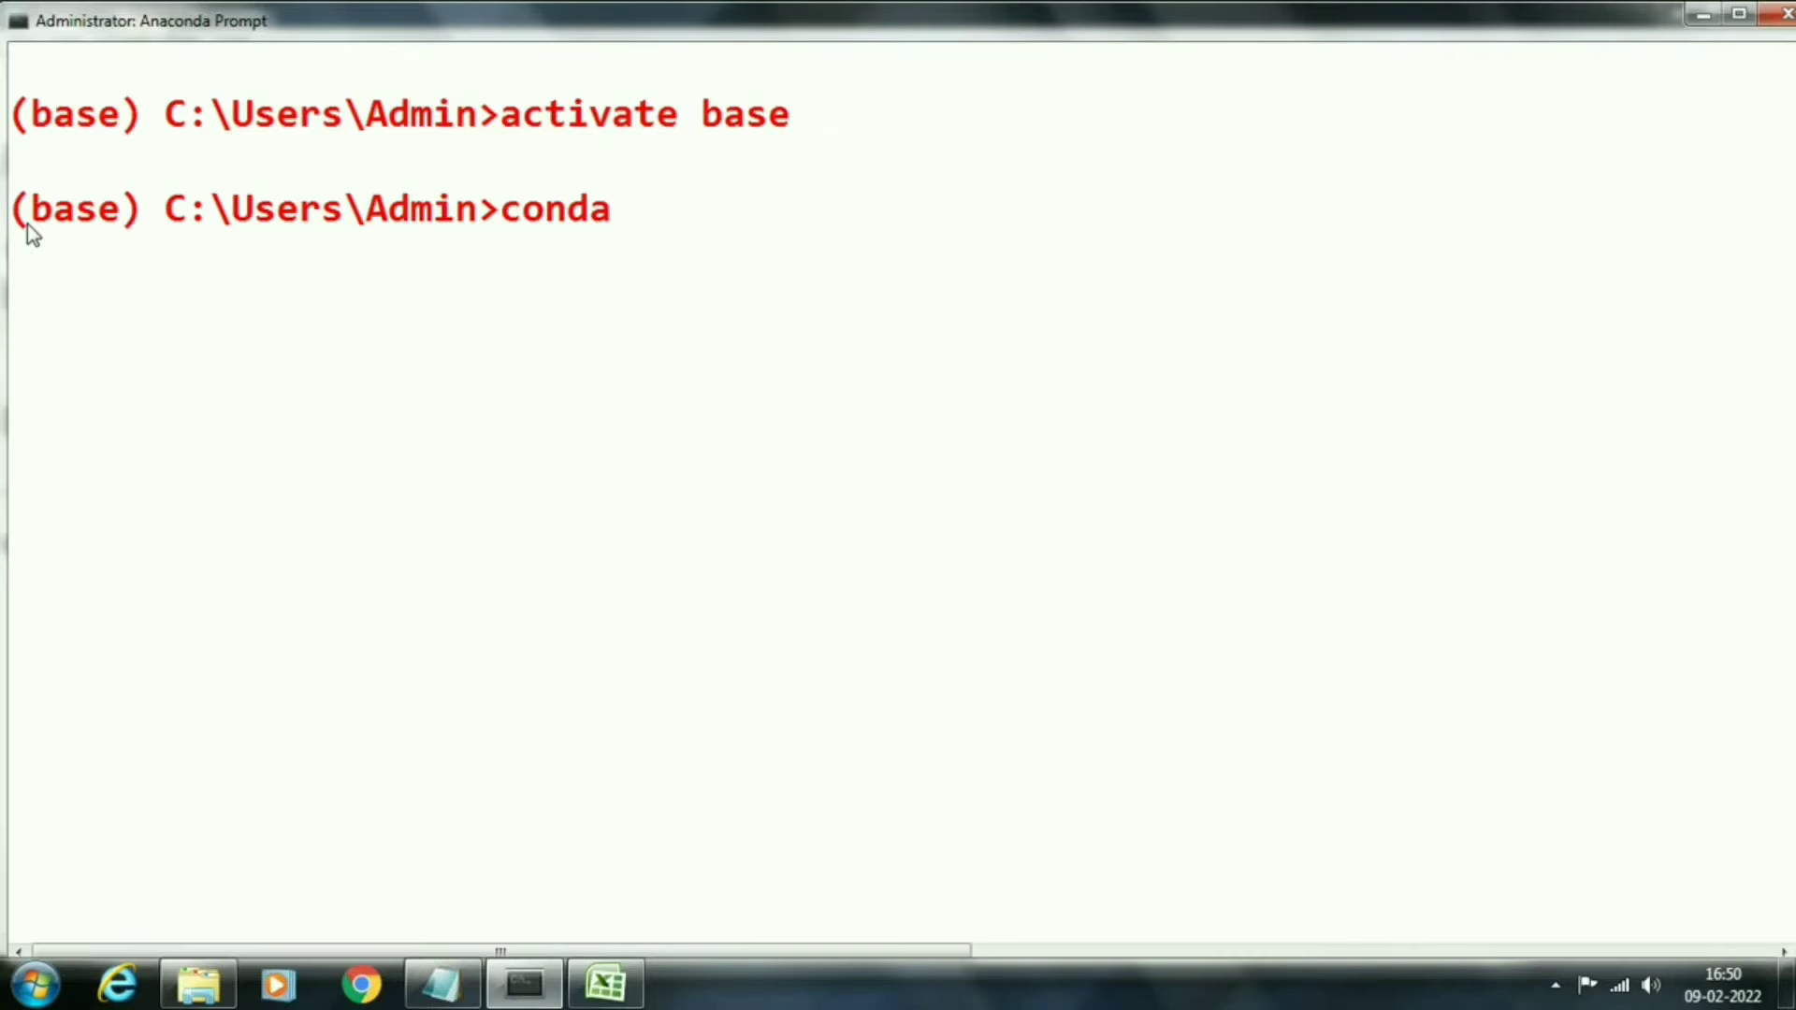
{"action": "key", "text": "BackSpace"}
{"action": "key", "text": "BackSpace"}
{"action": "key", "text": "BackSpace"}
{"action": "key", "text": "BackSpace"}
{"action": "key", "text": "BackSpace"}
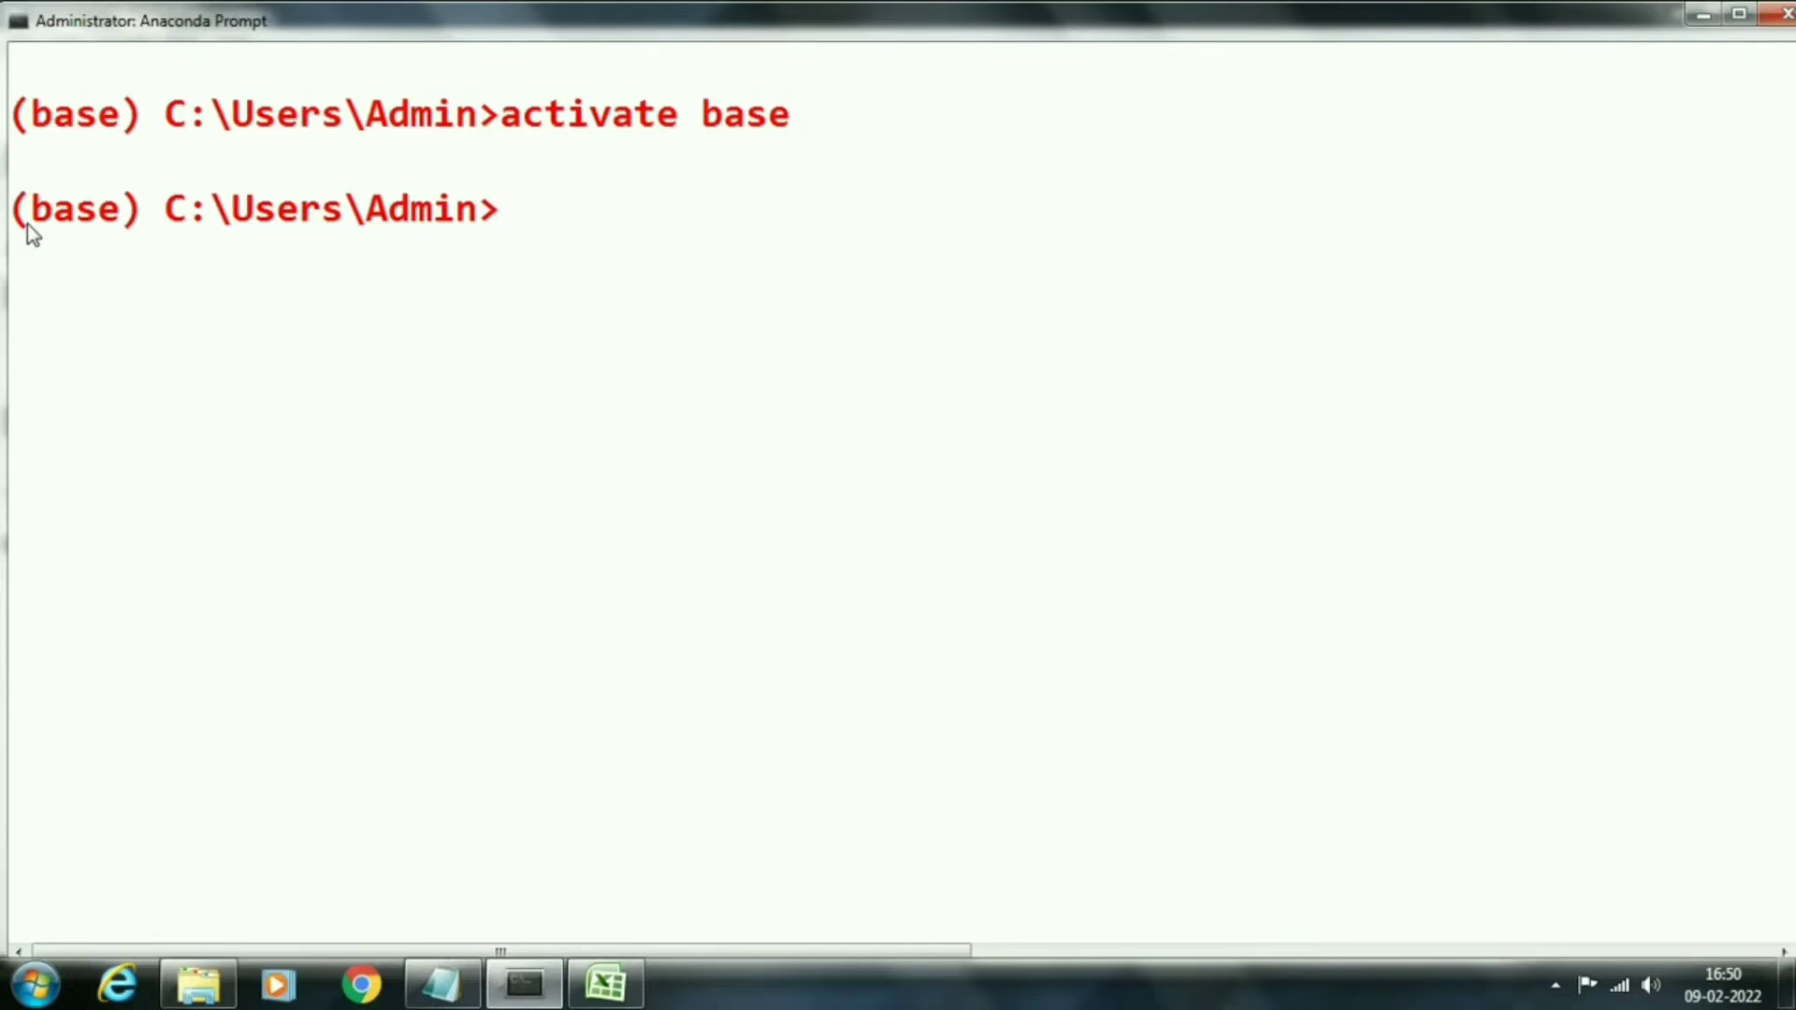
{"action": "type", "text": "pip inst"}
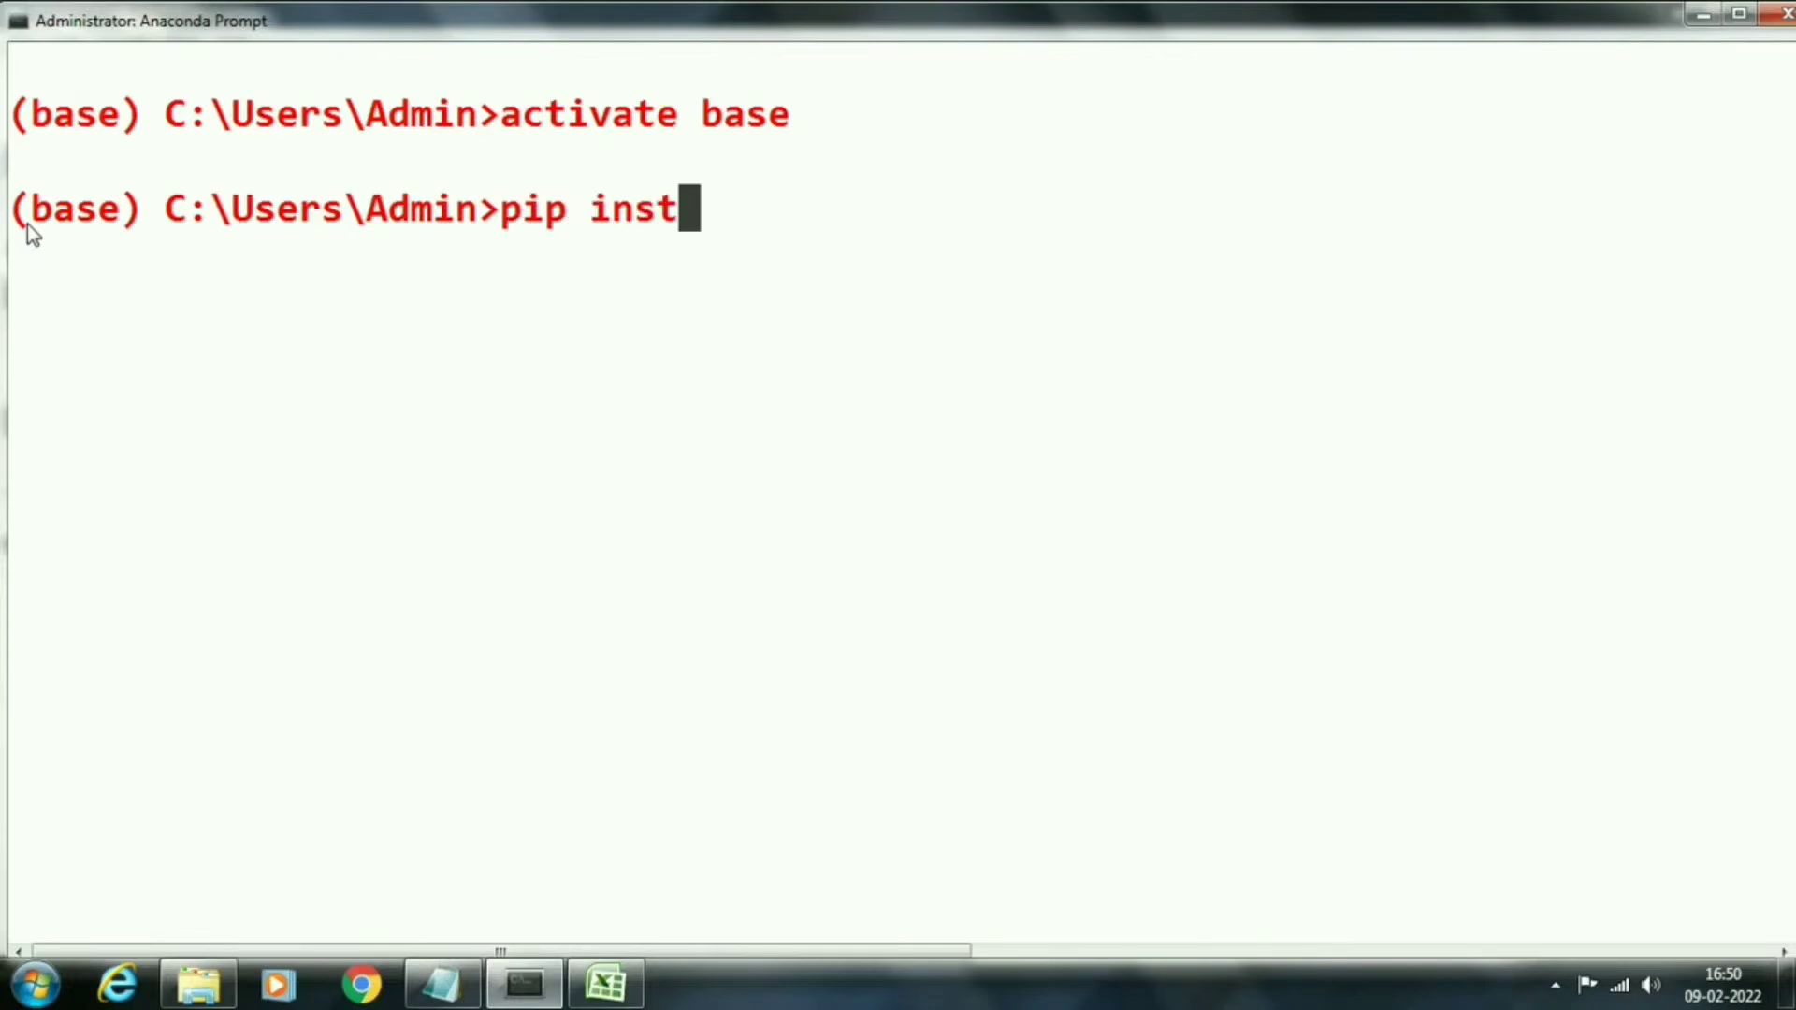
{"action": "type", "text": "all"}
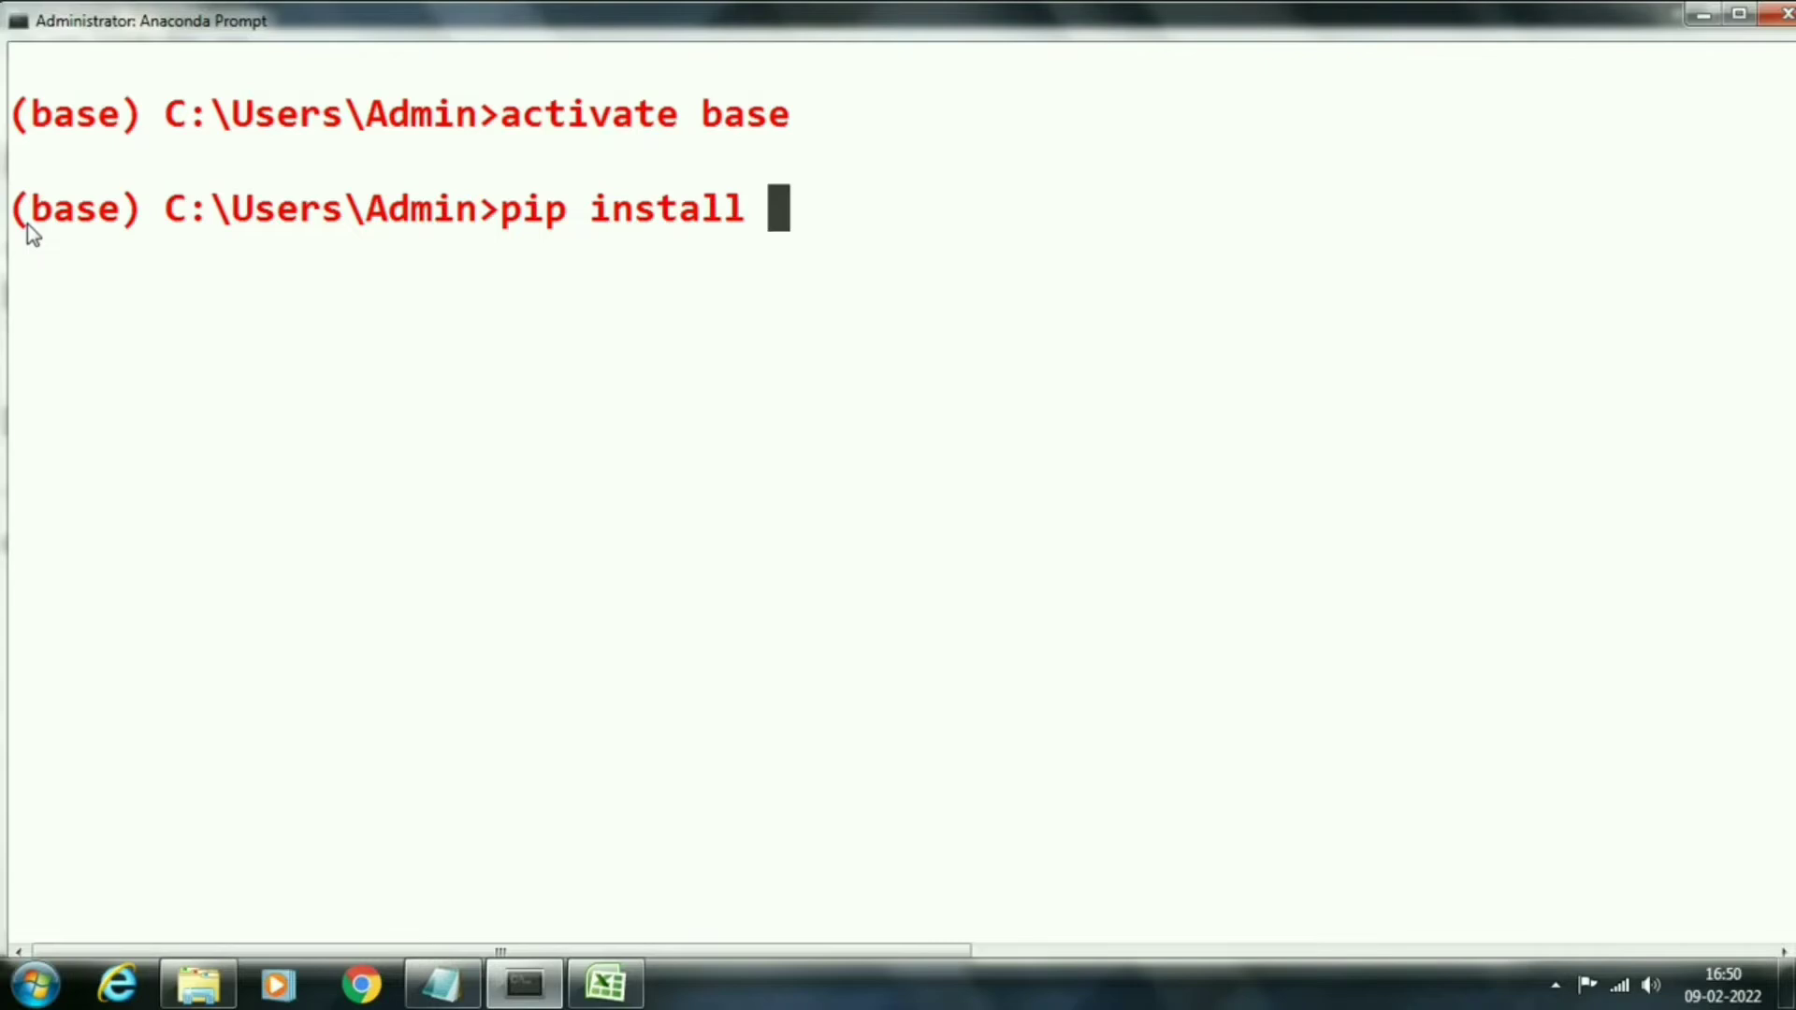
{"action": "type", "text": " pafy"}
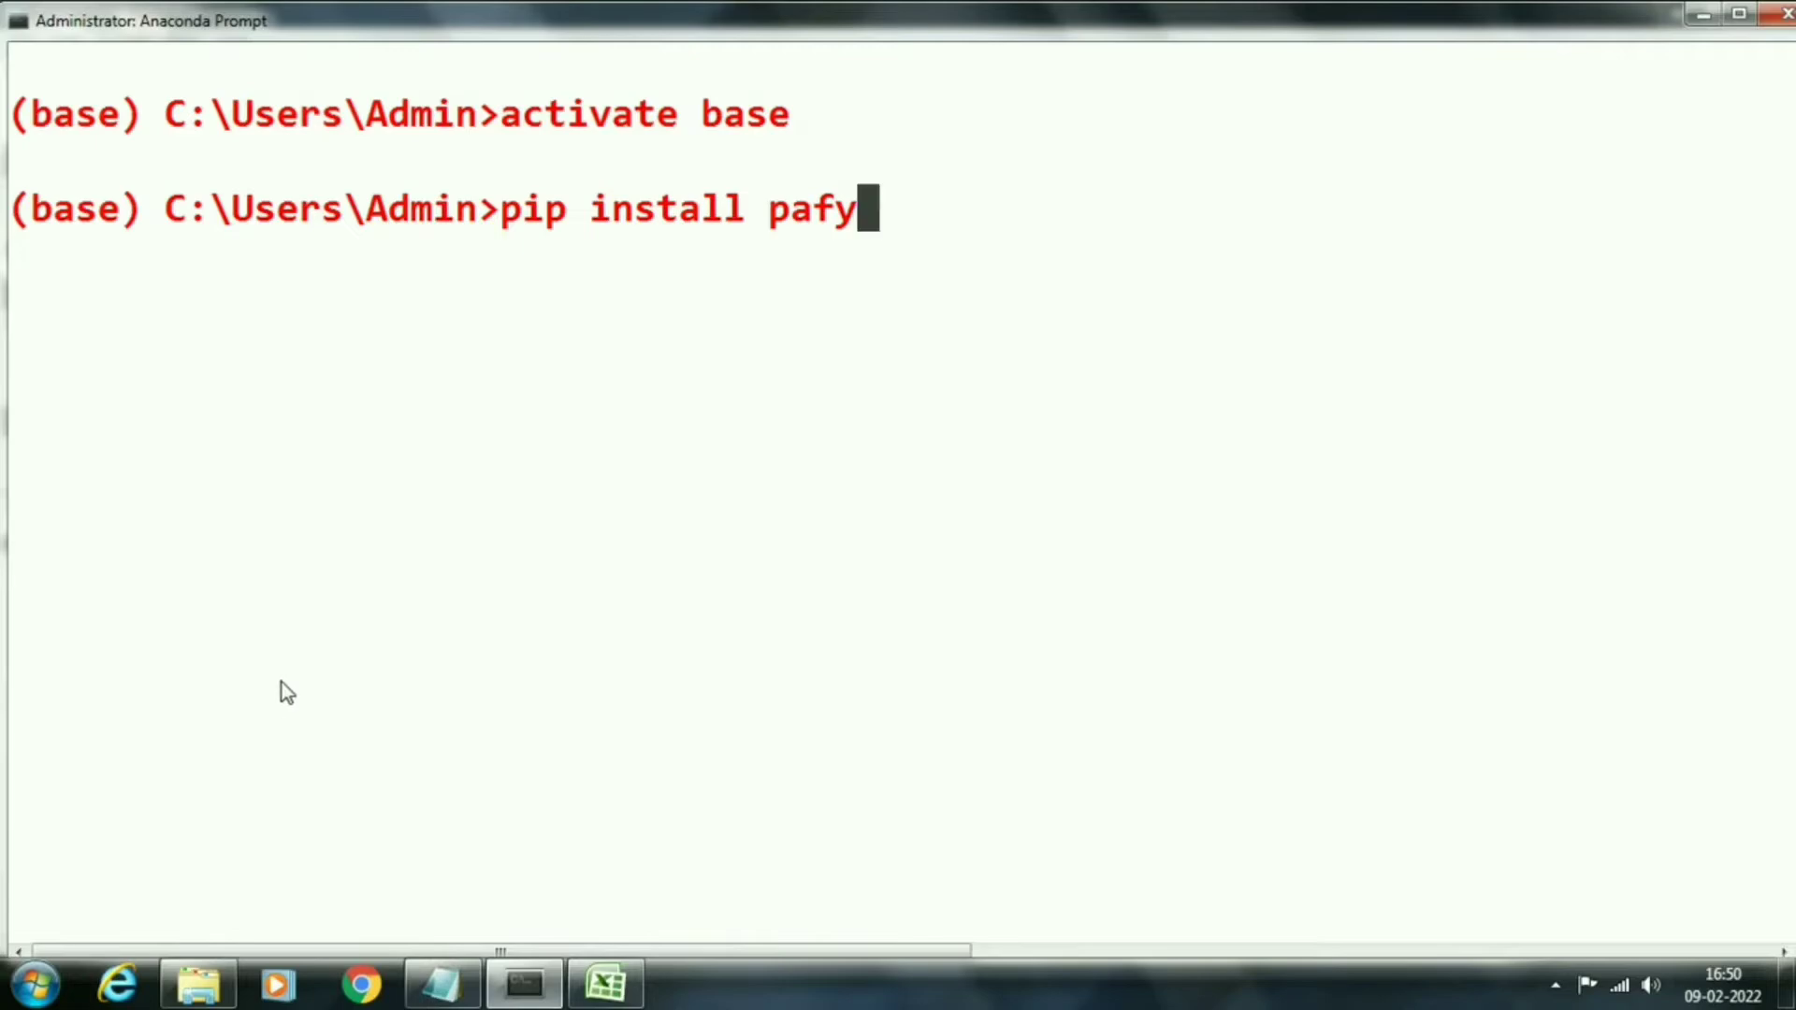
Erase 'pip install pafy' and replace it with 'pip install youtube_dl==2020.12.2'.
{"action": "key", "text": "BackSpace"}
{"action": "key", "text": "BackSpace"}
{"action": "key", "text": "BackSpace"}
{"action": "key", "text": "BackSpace"}
{"action": "key", "text": "BackSpace"}
{"action": "key", "text": "BackSpace"}
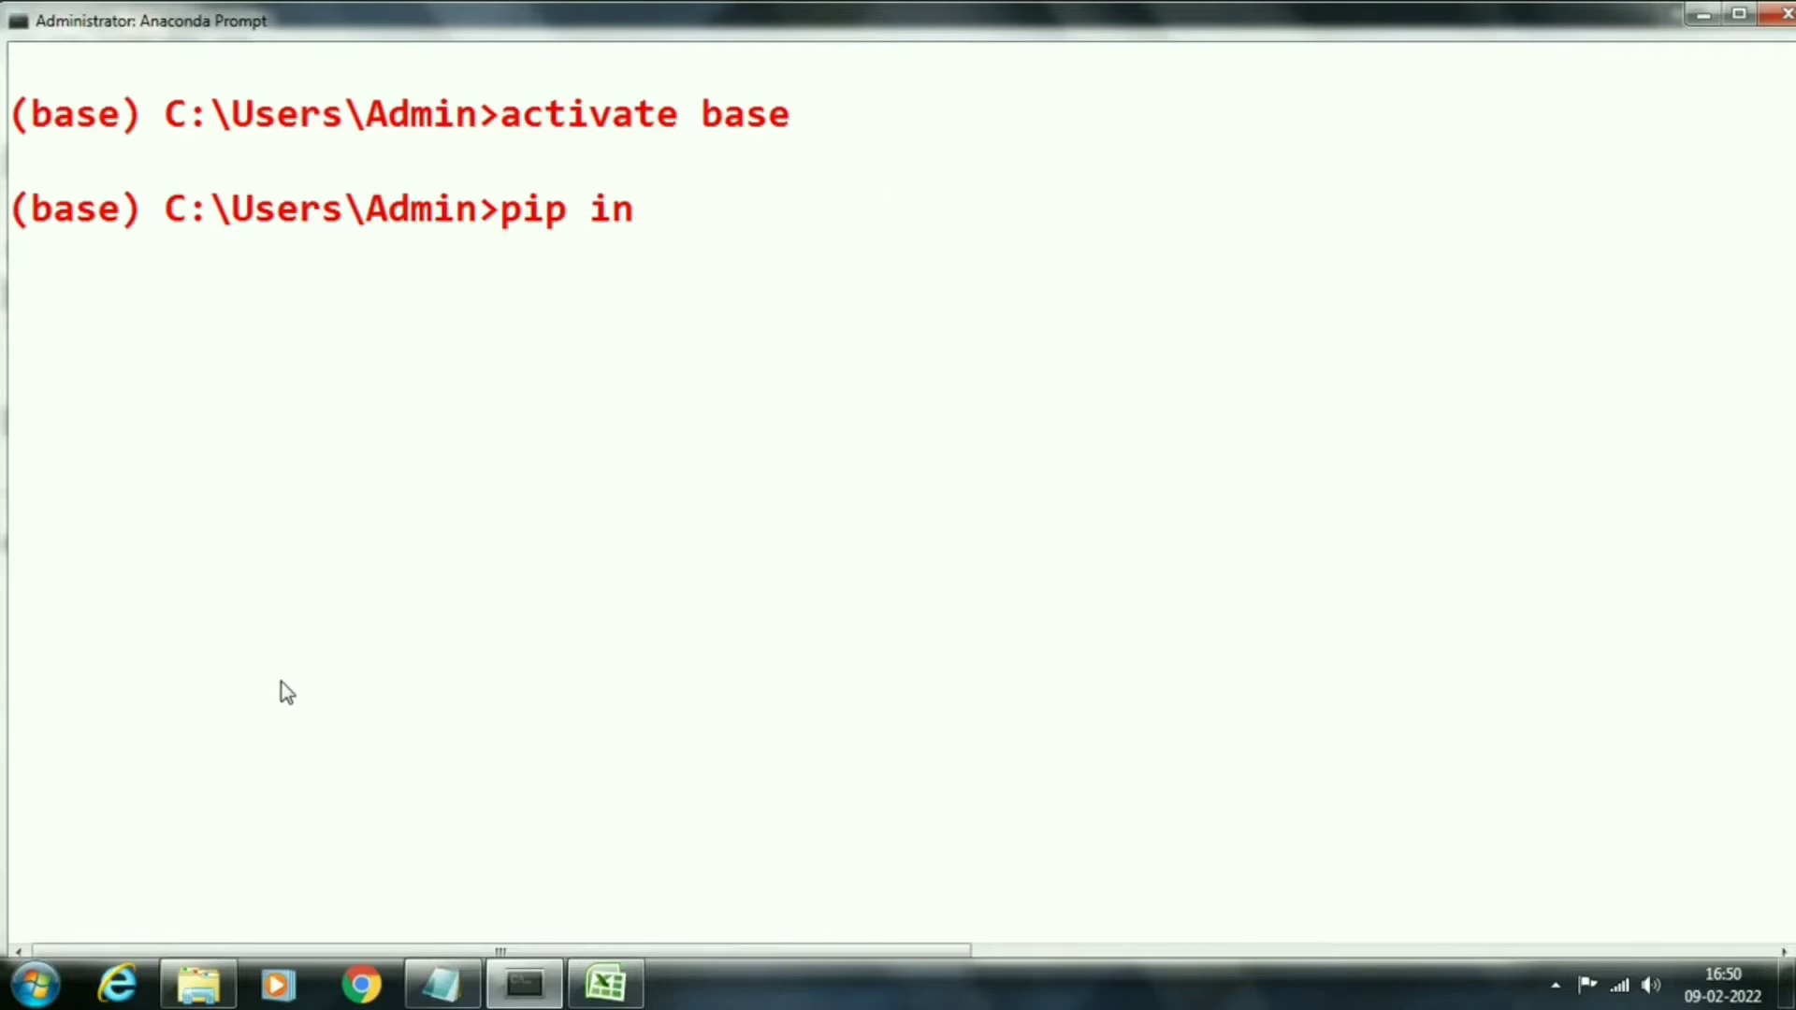
{"action": "key", "text": "BackSpace"}
{"action": "key", "text": "BackSpace"}
{"action": "key", "text": "BackSpace"}
{"action": "key", "text": "BackSpace"}
{"action": "key", "text": "BackSpace"}
{"action": "type", "text": "pip install youtube"}
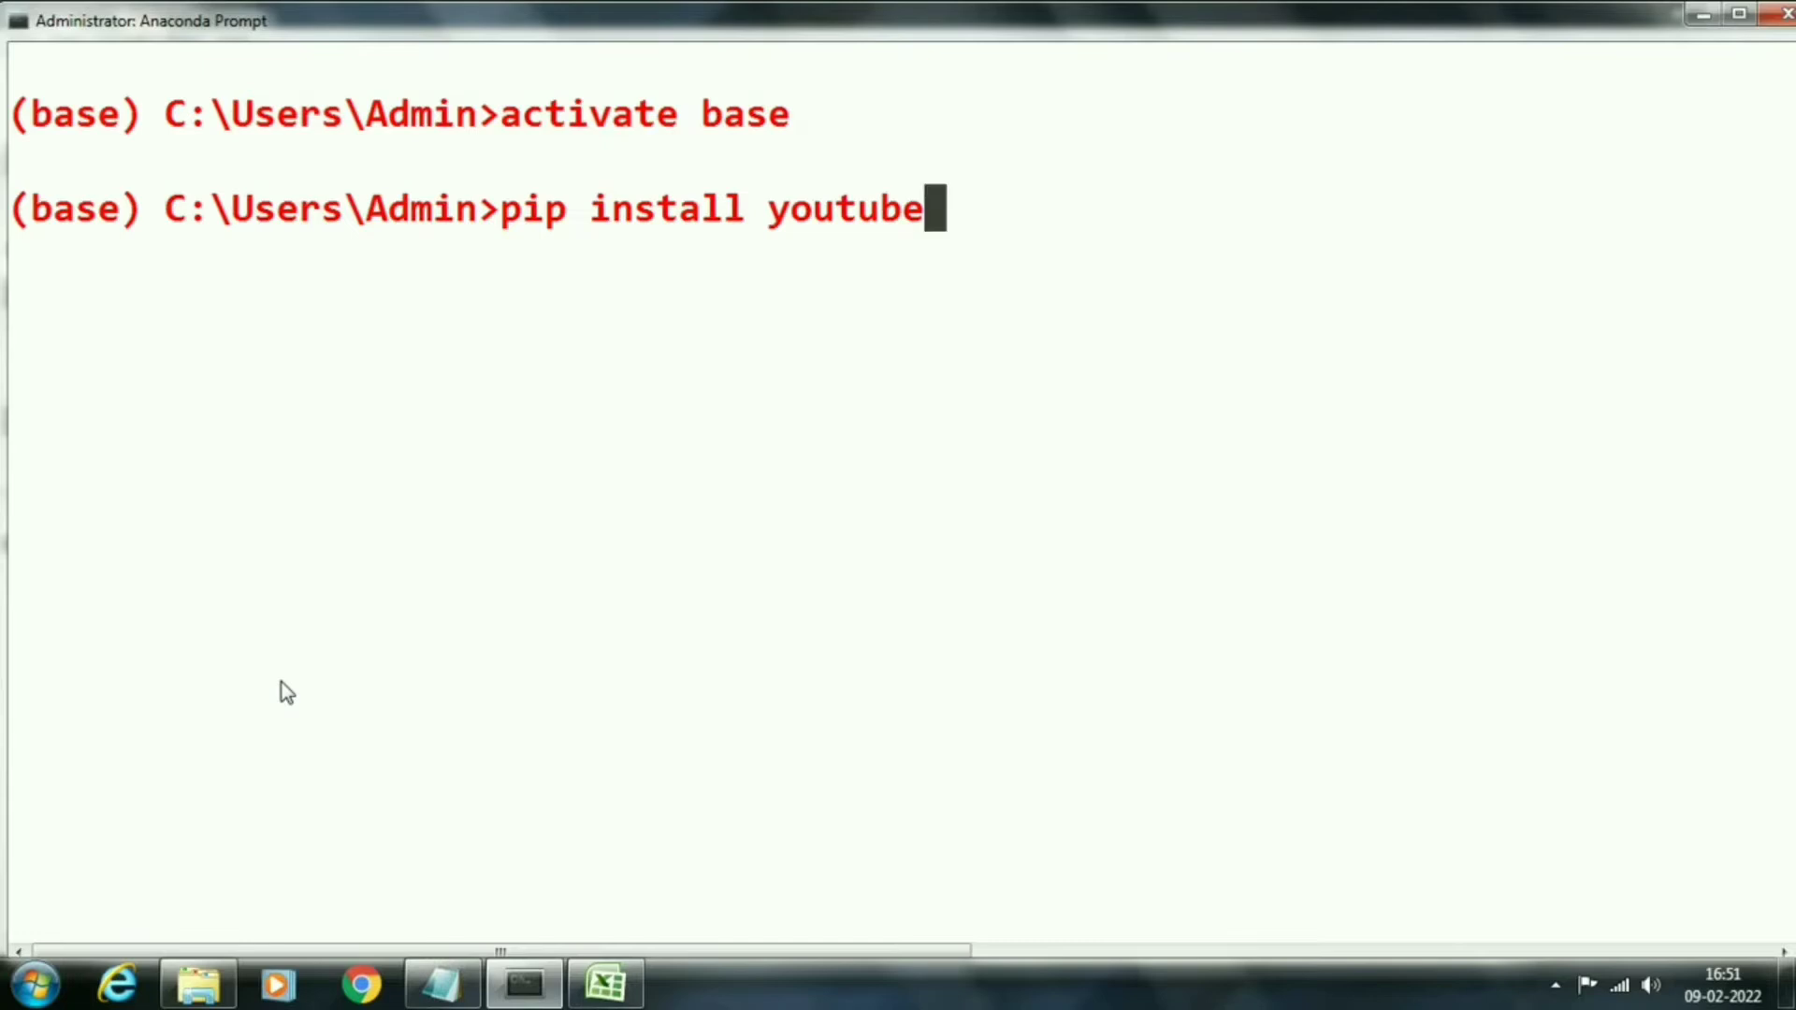
{"action": "type", "text": "_dl=="}
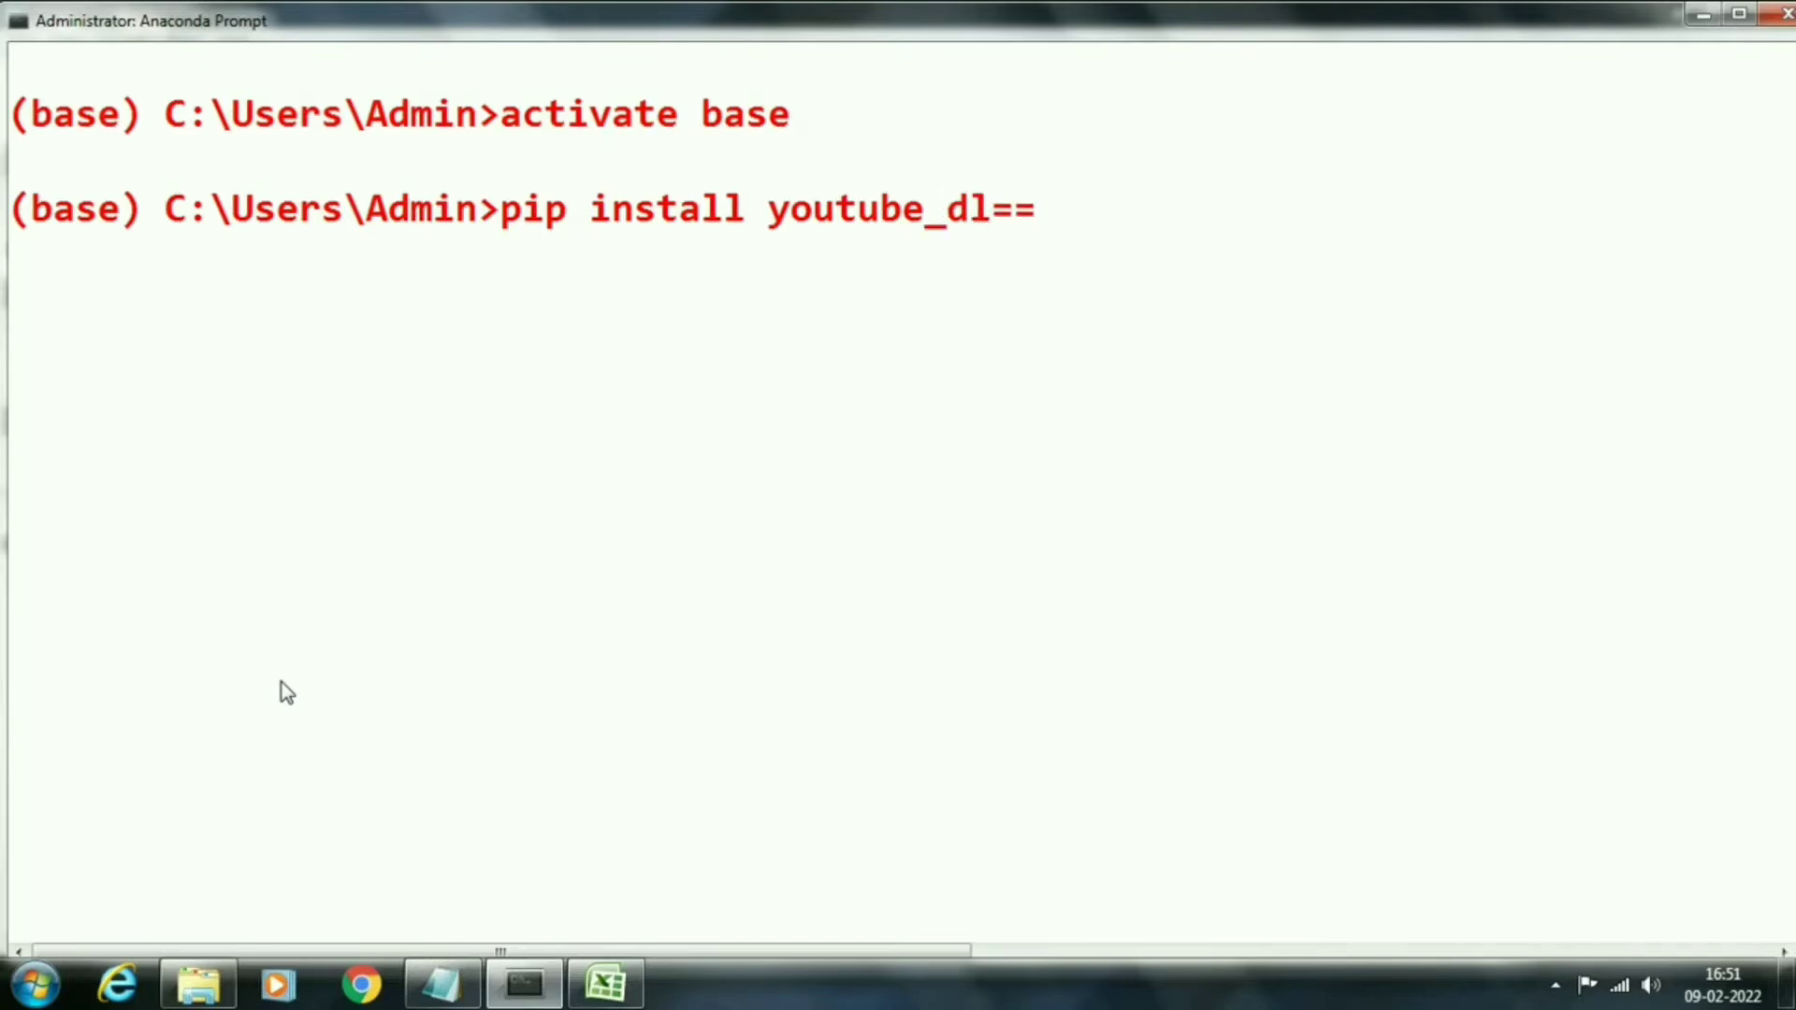
{"action": "type", "text": "2020"}
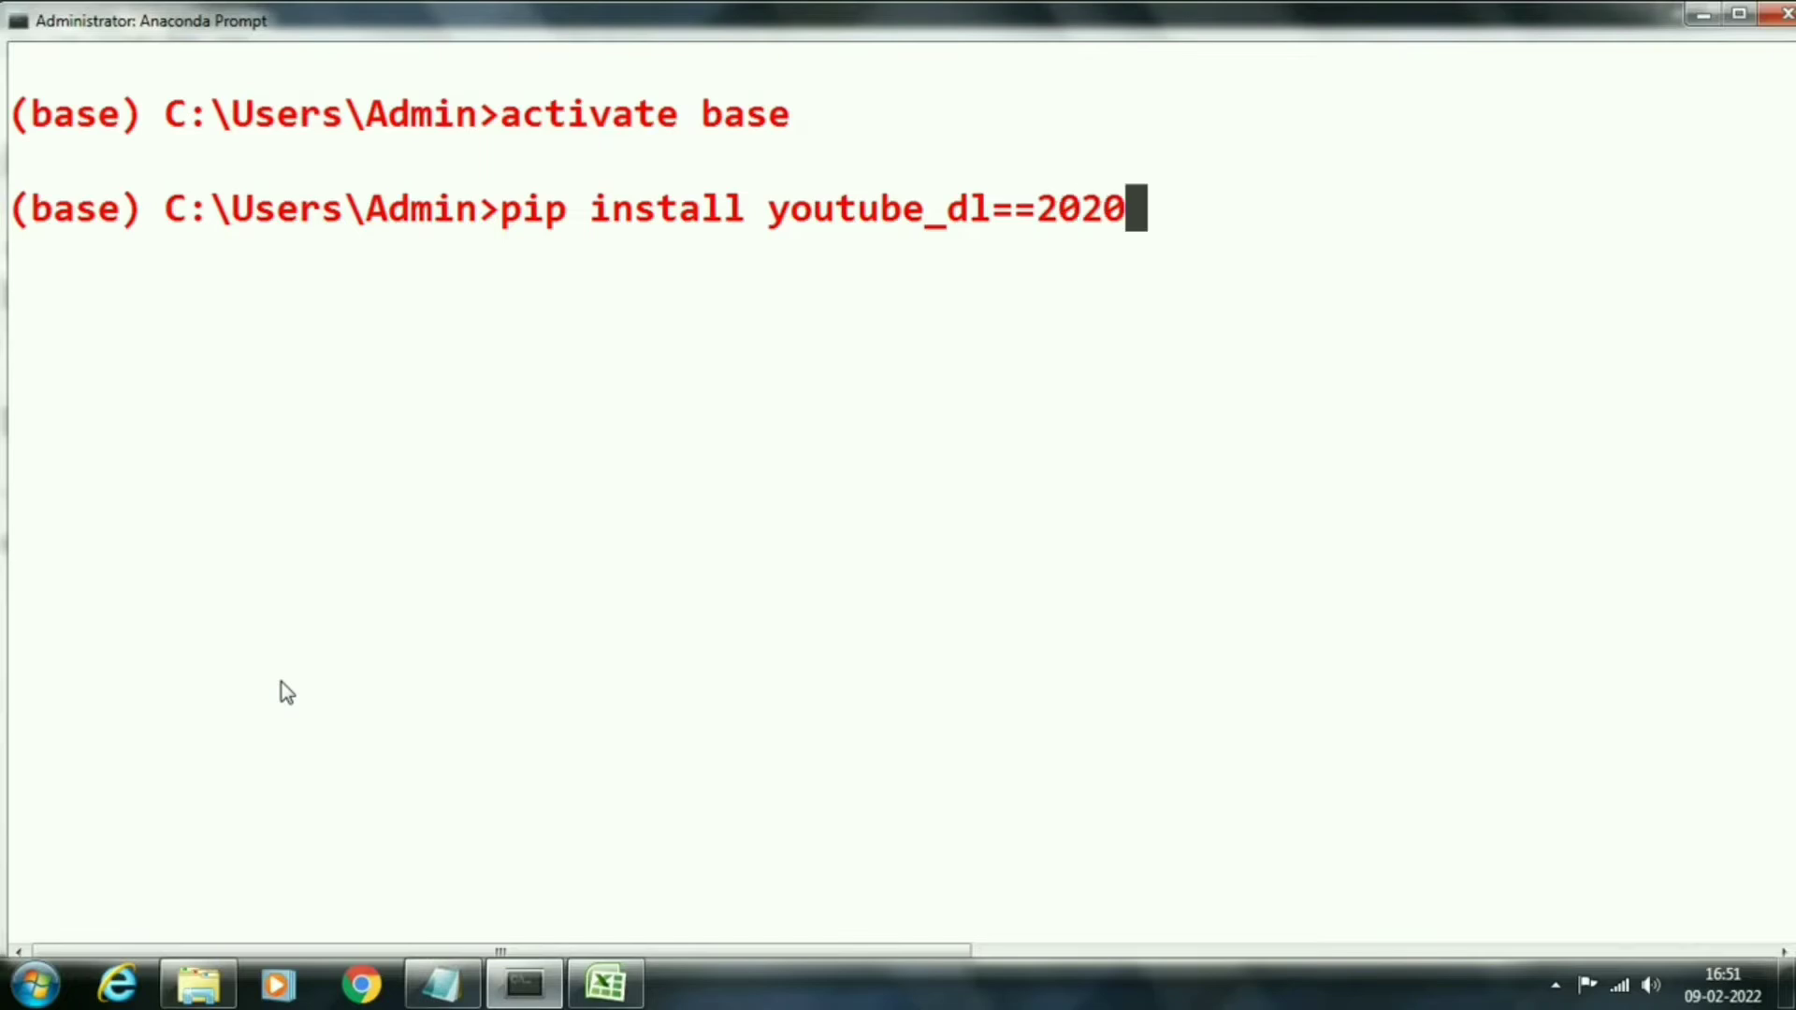
{"action": "type", "text": ".12."}
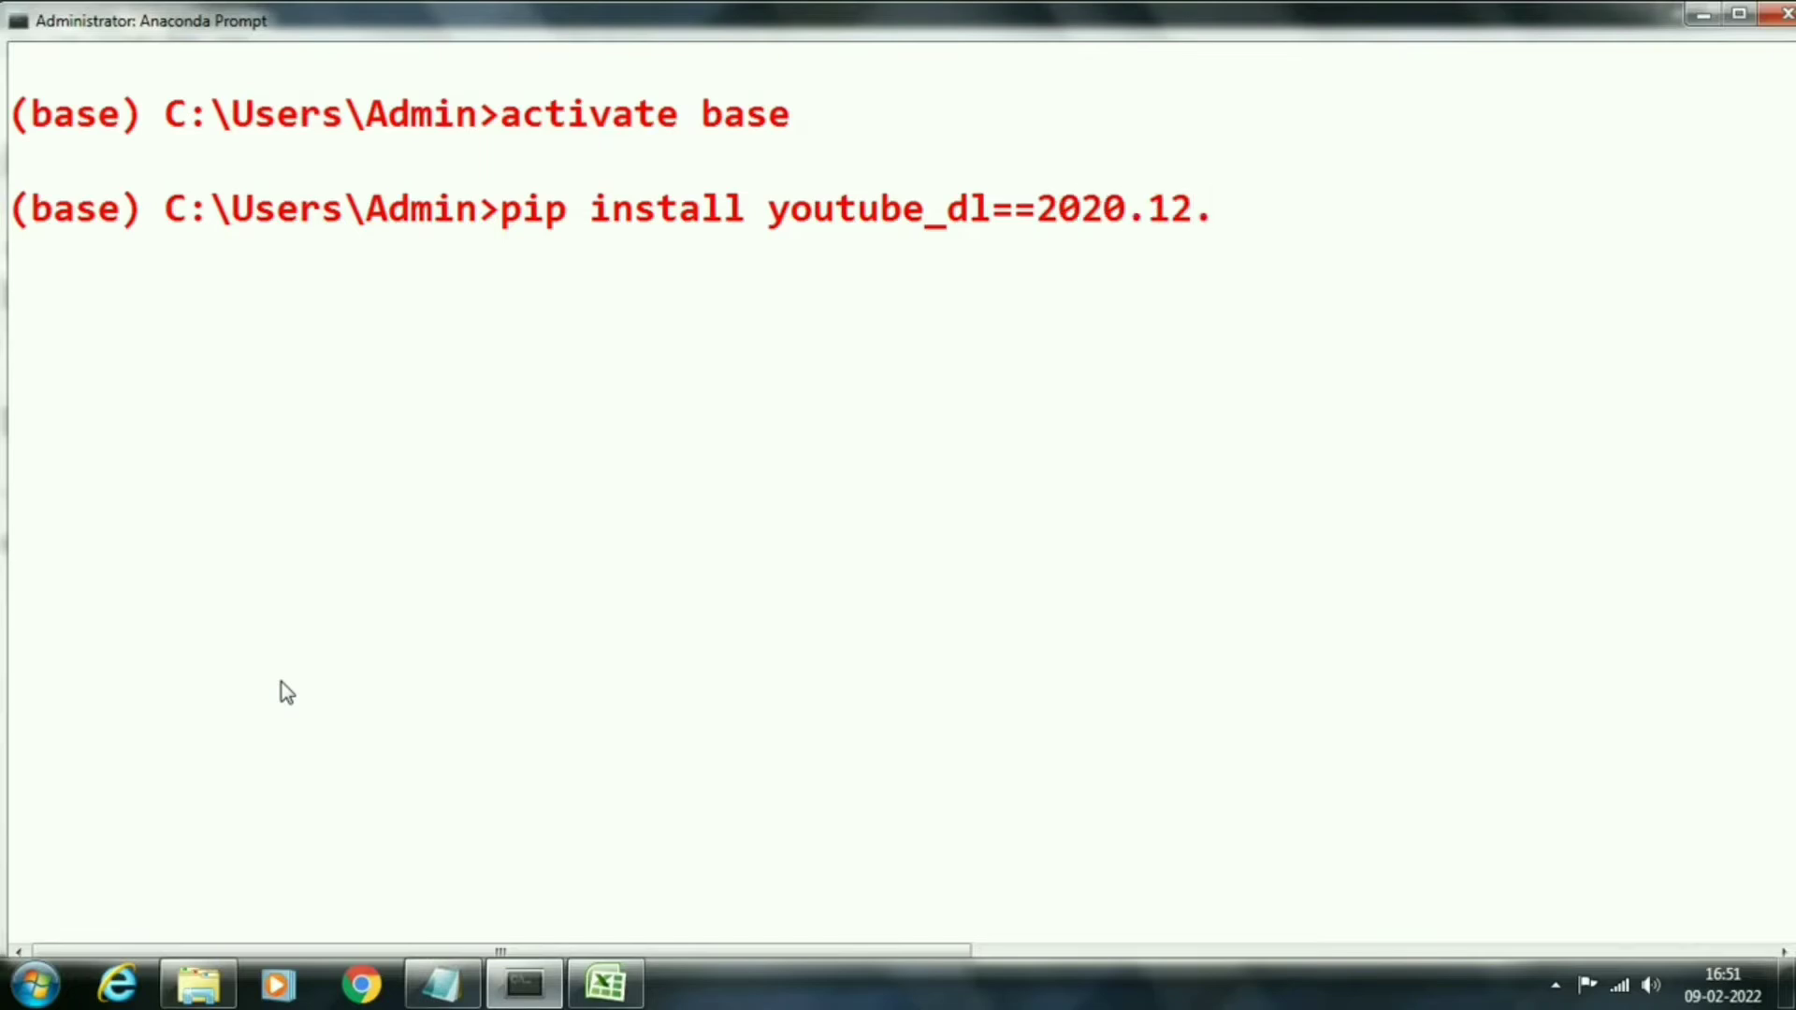
{"action": "type", "text": "2"}
{"action": "type", "text": "import pafy"}
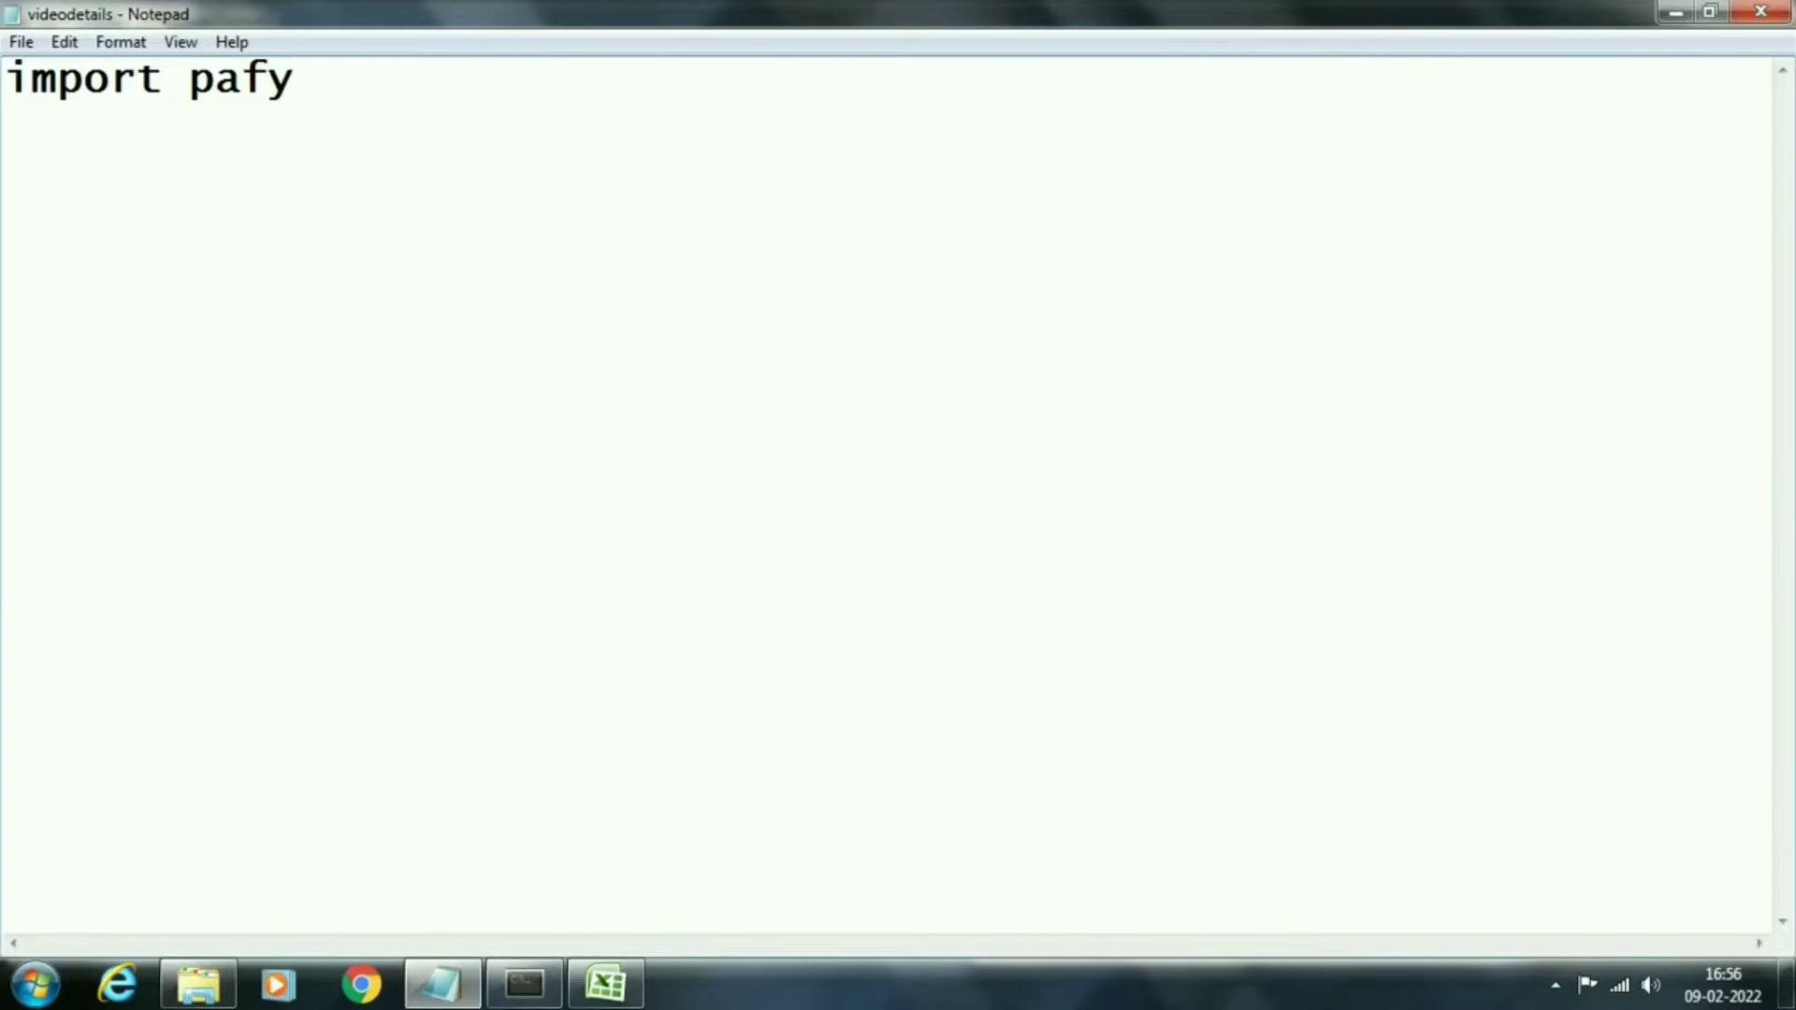
Add new lines after the import pafy line and the url line, plus a blank gap.
{"action": "key", "text": "Return"}
{"action": "key", "text": "Return"}
{"action": "type", "text": "url=input(\"Enter"}
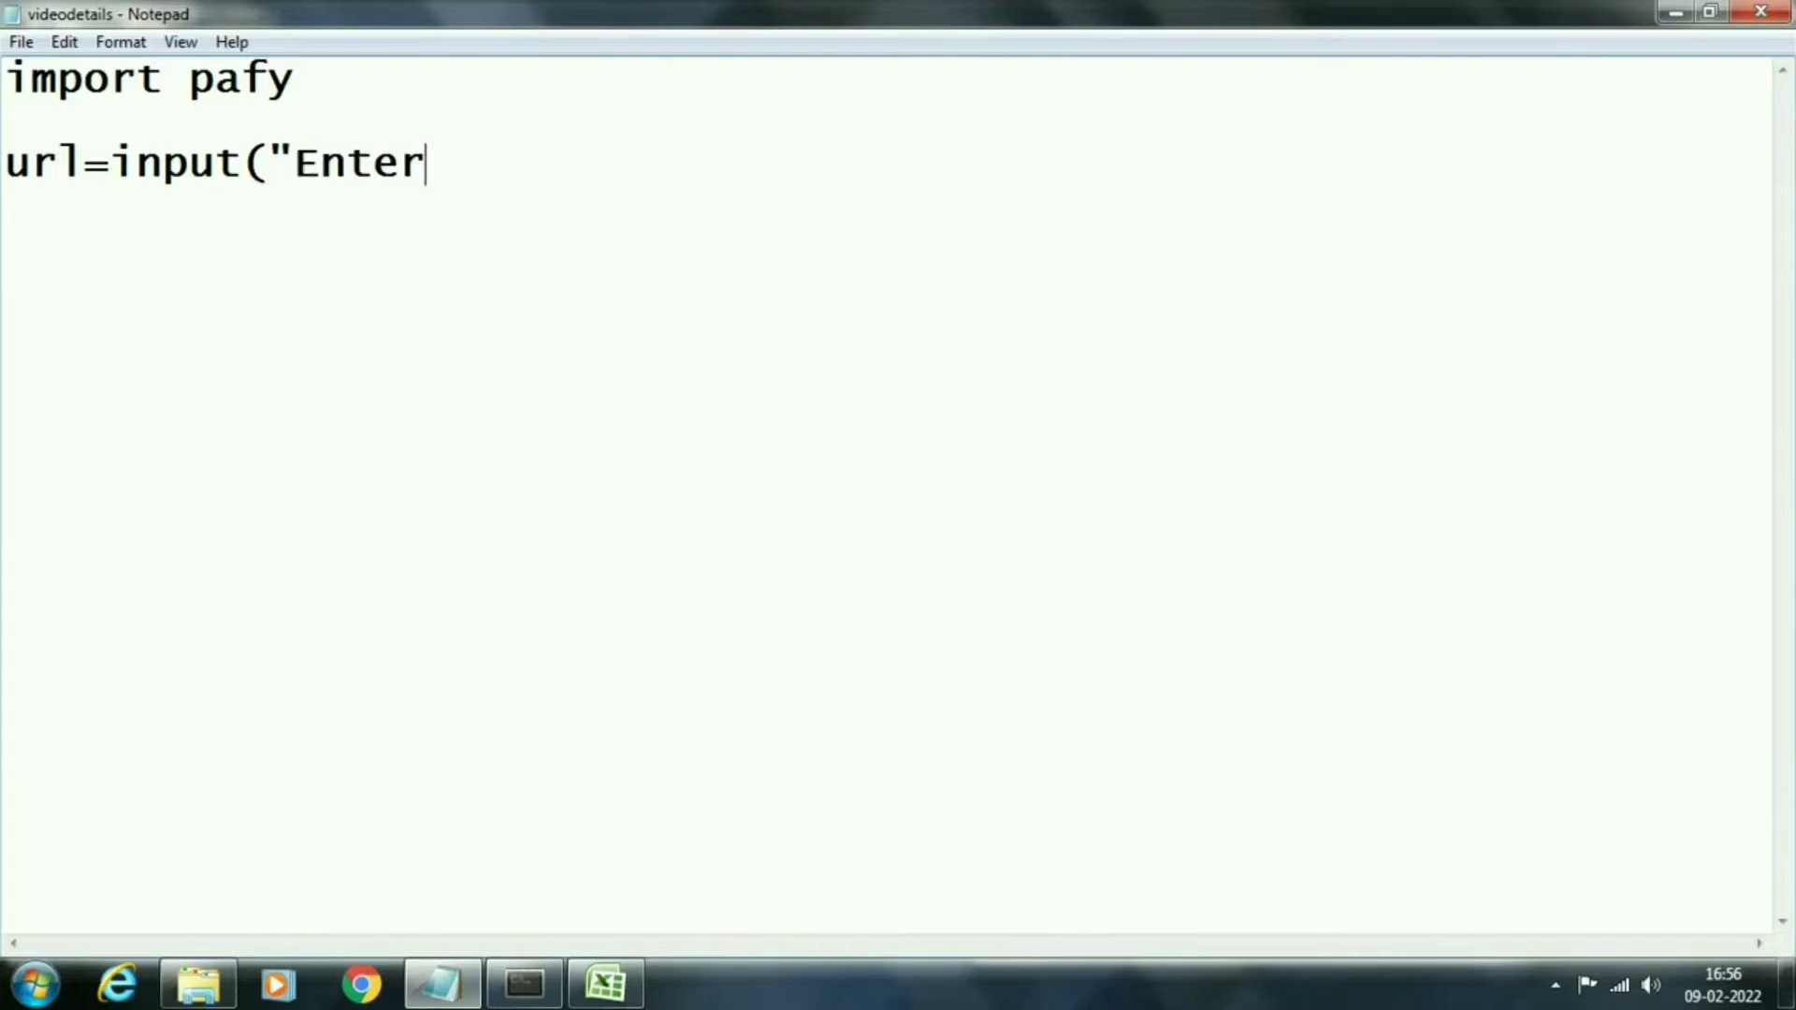
{"action": "type", "text": " the Vide"}
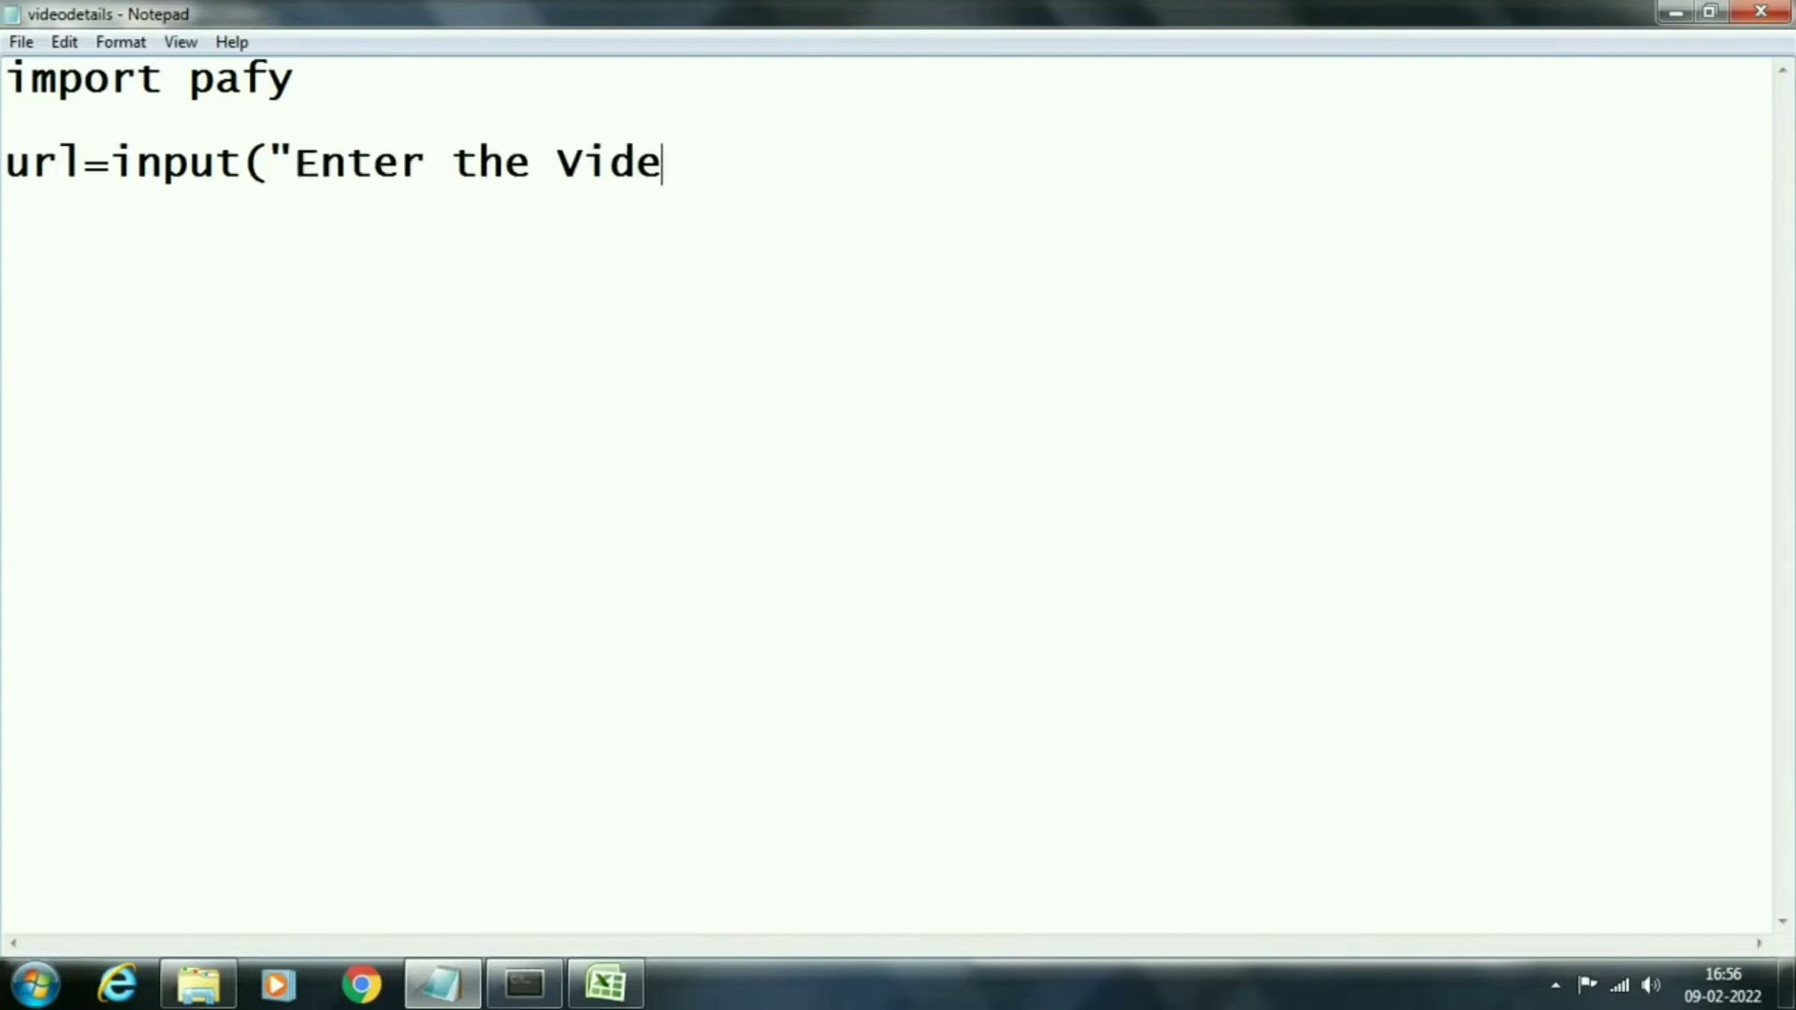
{"action": "type", "text": "o"}
{"action": "type", "text": " URL"}
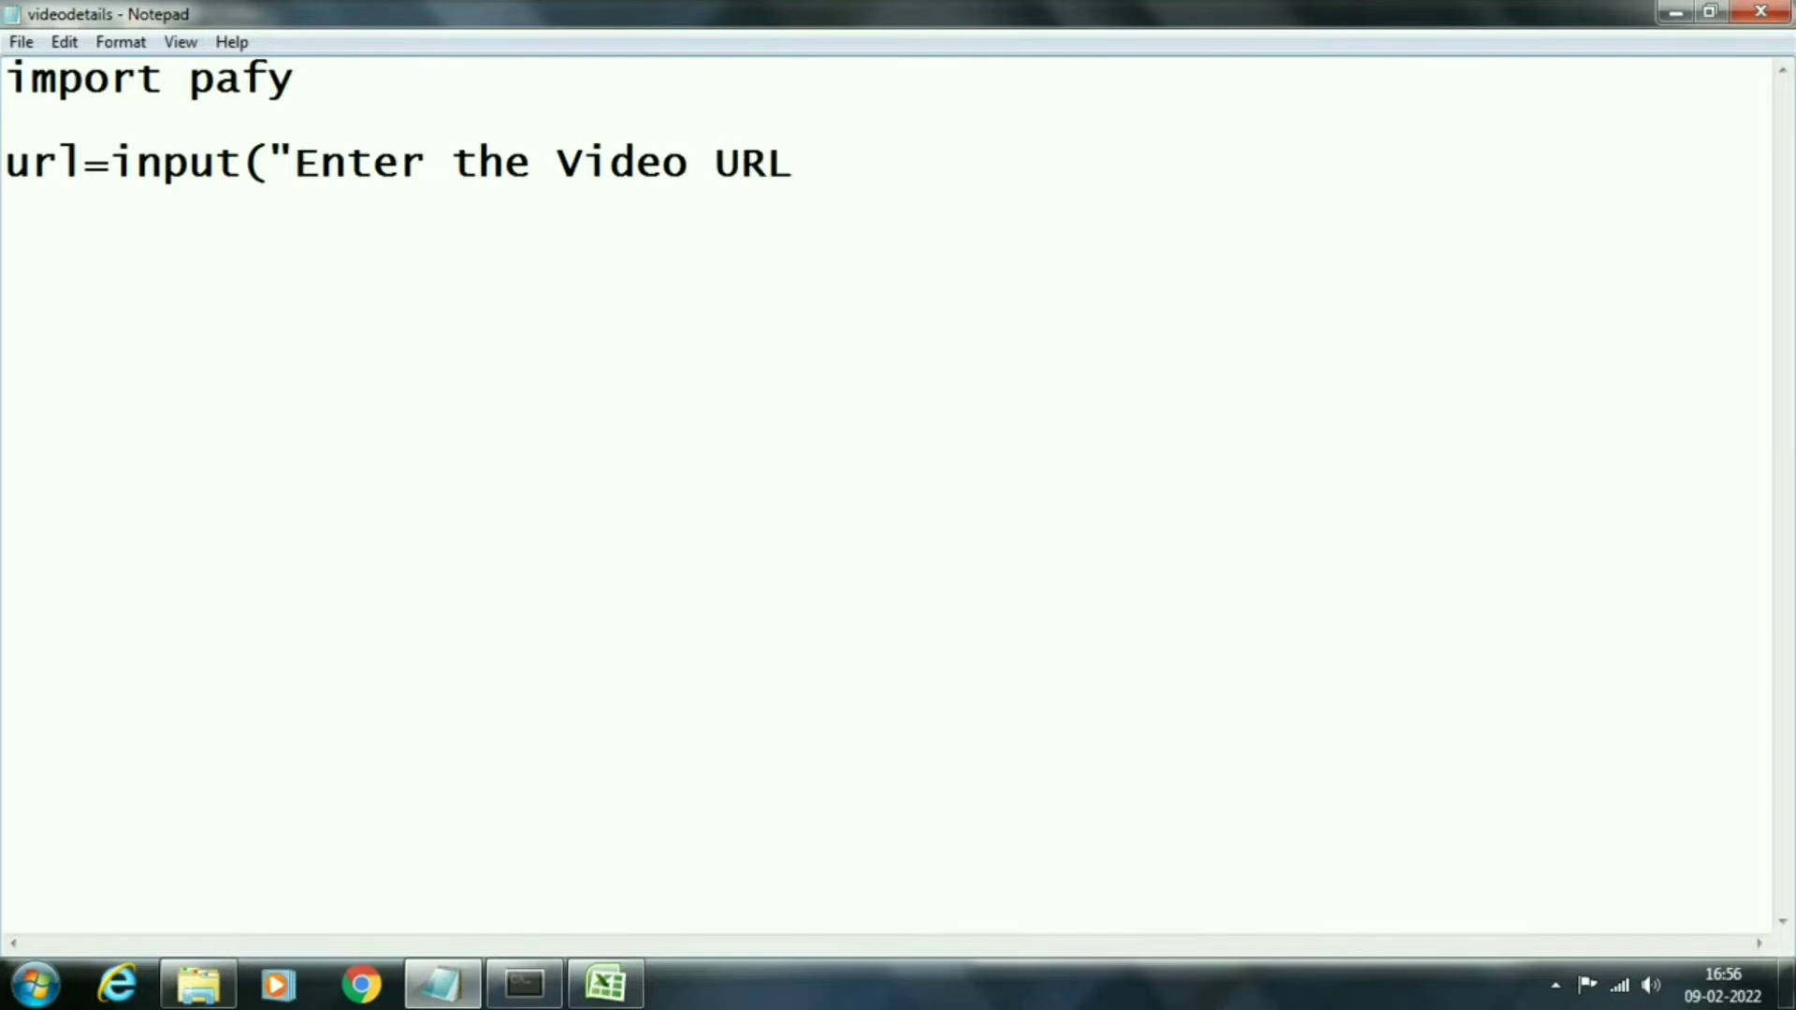
{"action": "type", "text": "=\""}
{"action": "type", "text": ")"}
{"action": "key", "text": "Return"}
{"action": "type", "text": "video=pafy.new("}
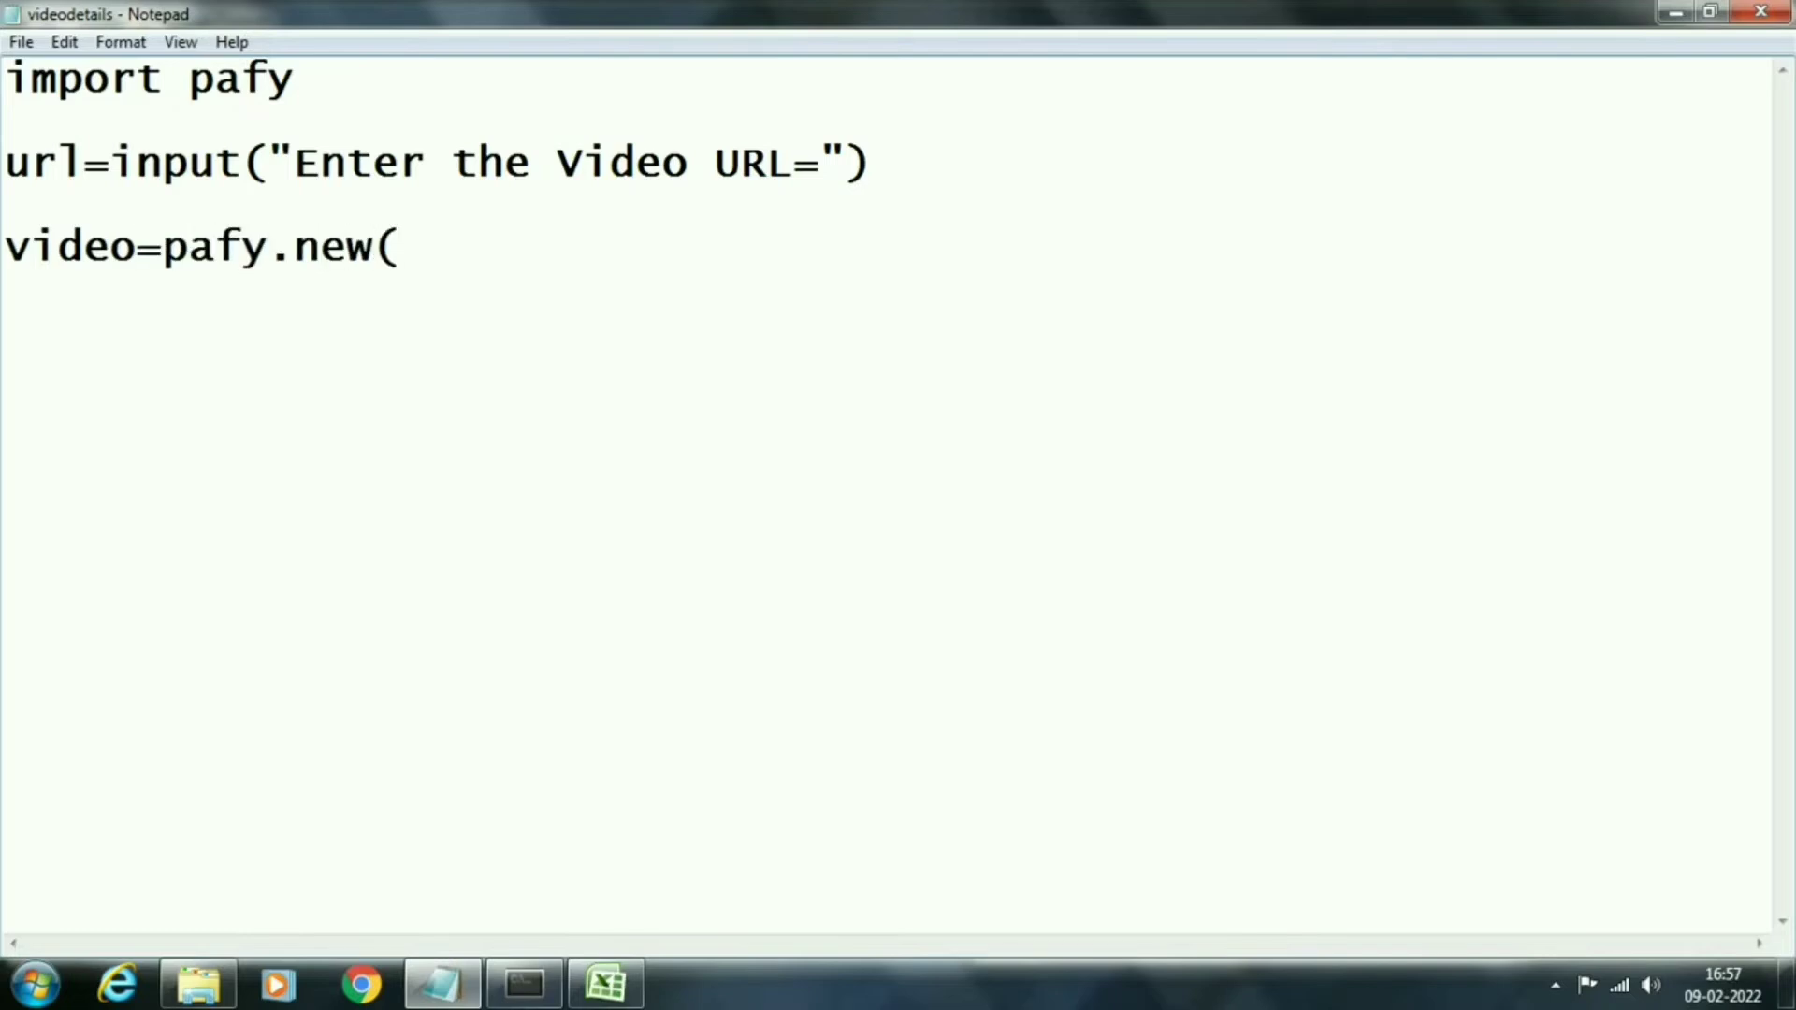
{"action": "type", "text": "url)"}
{"action": "key", "text": "Return"}
{"action": "key", "text": "Return"}
{"action": "type", "text": "print"}
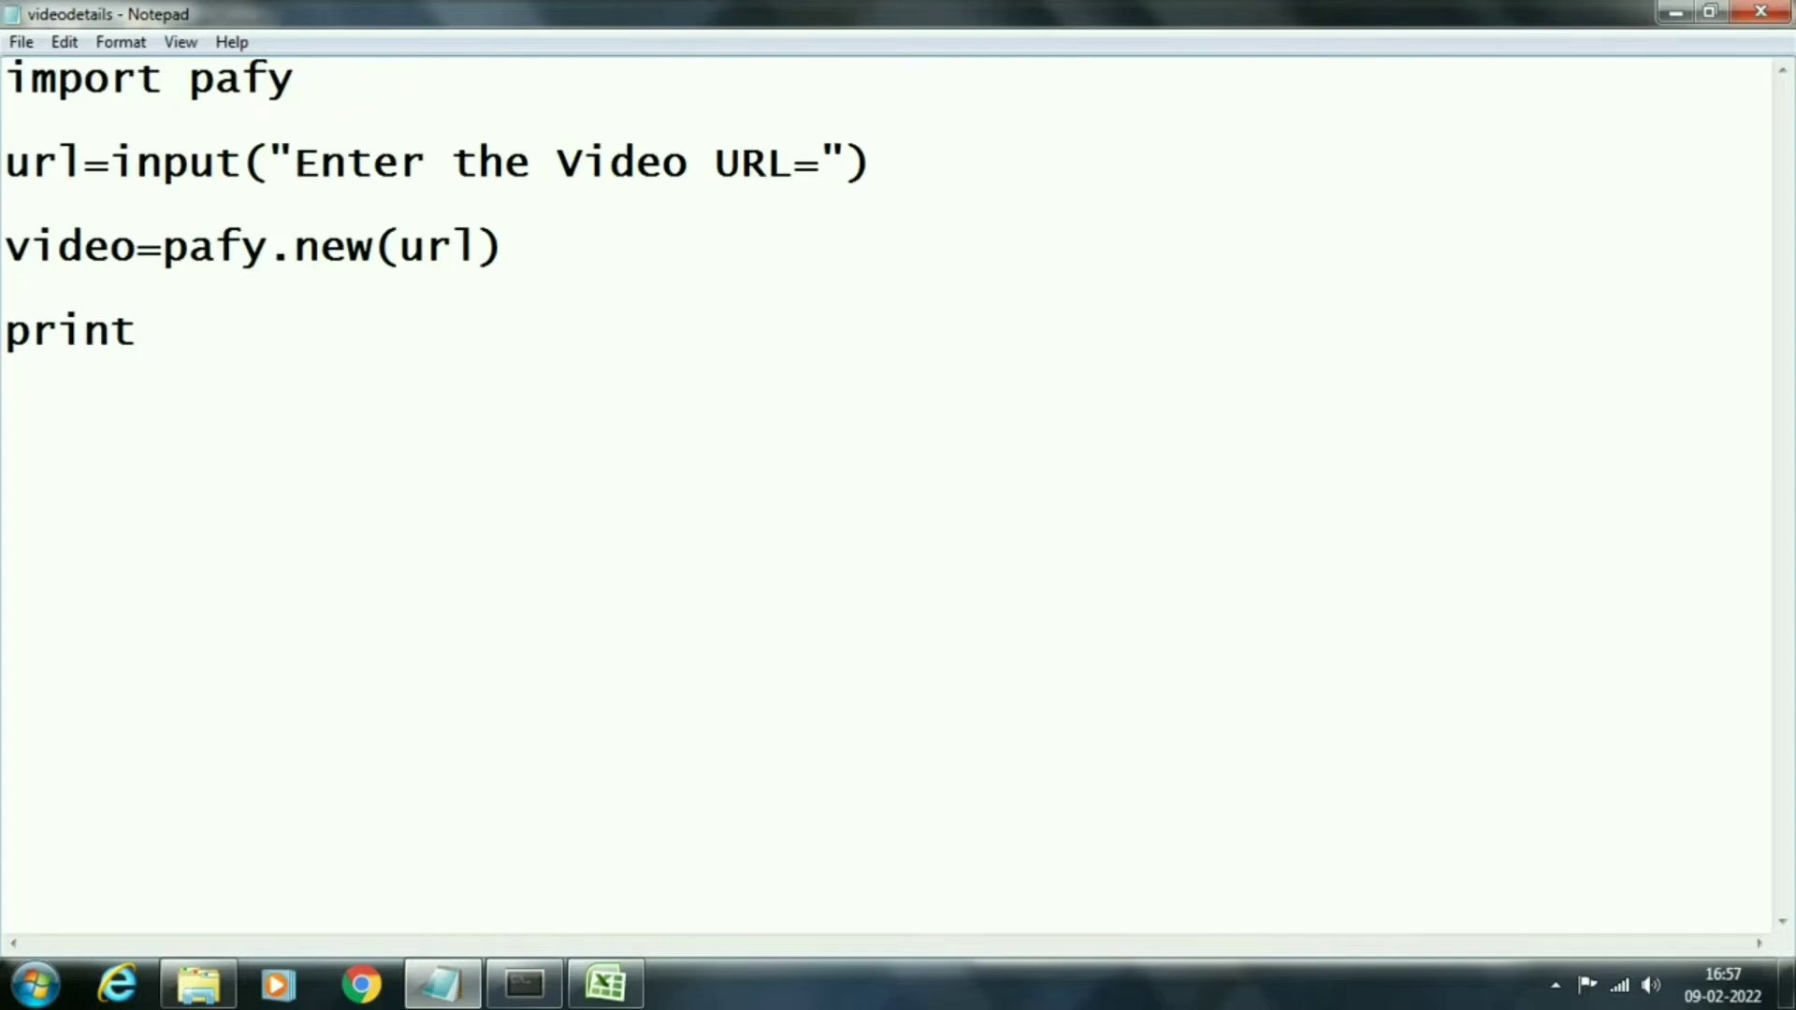
{"action": "type", "text": "("}
{"action": "type", "text": "\"Title="}
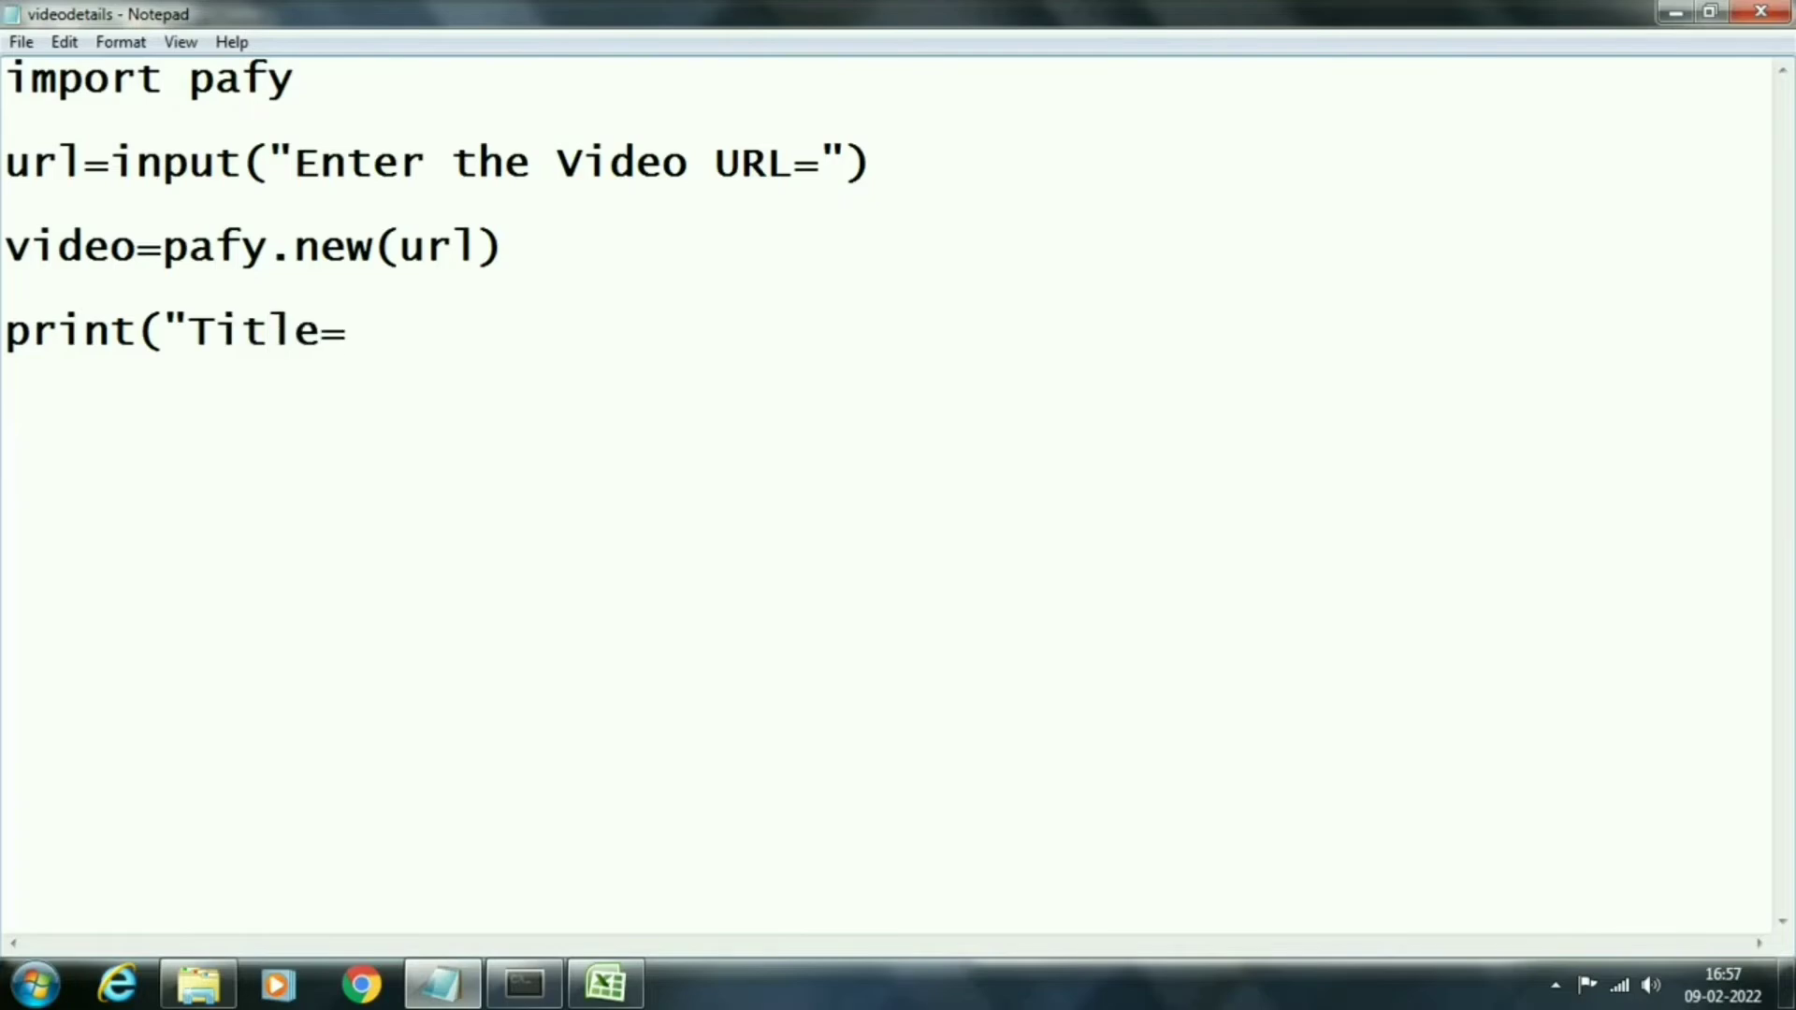
{"action": "type", "text": "{}"}
{"action": "type", "text": "Views="}
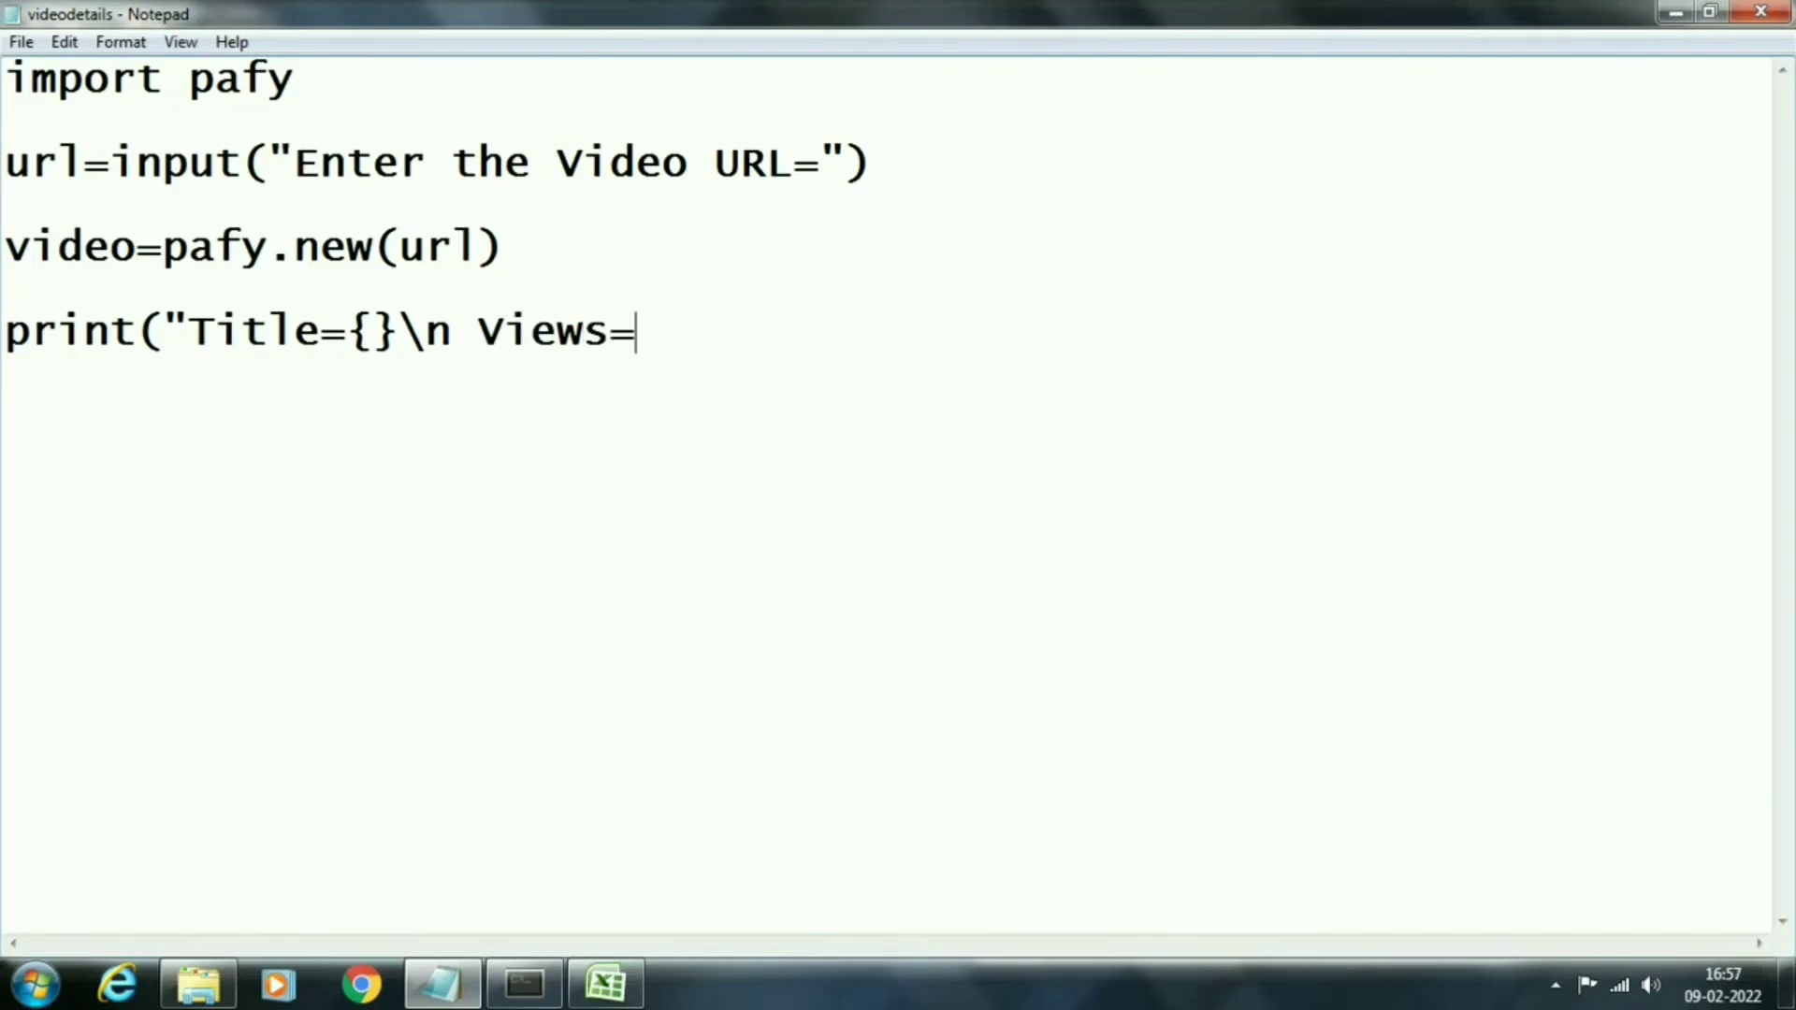
{"action": "type", "text": "{}"}
{"action": "type", "text": "  Likes"}
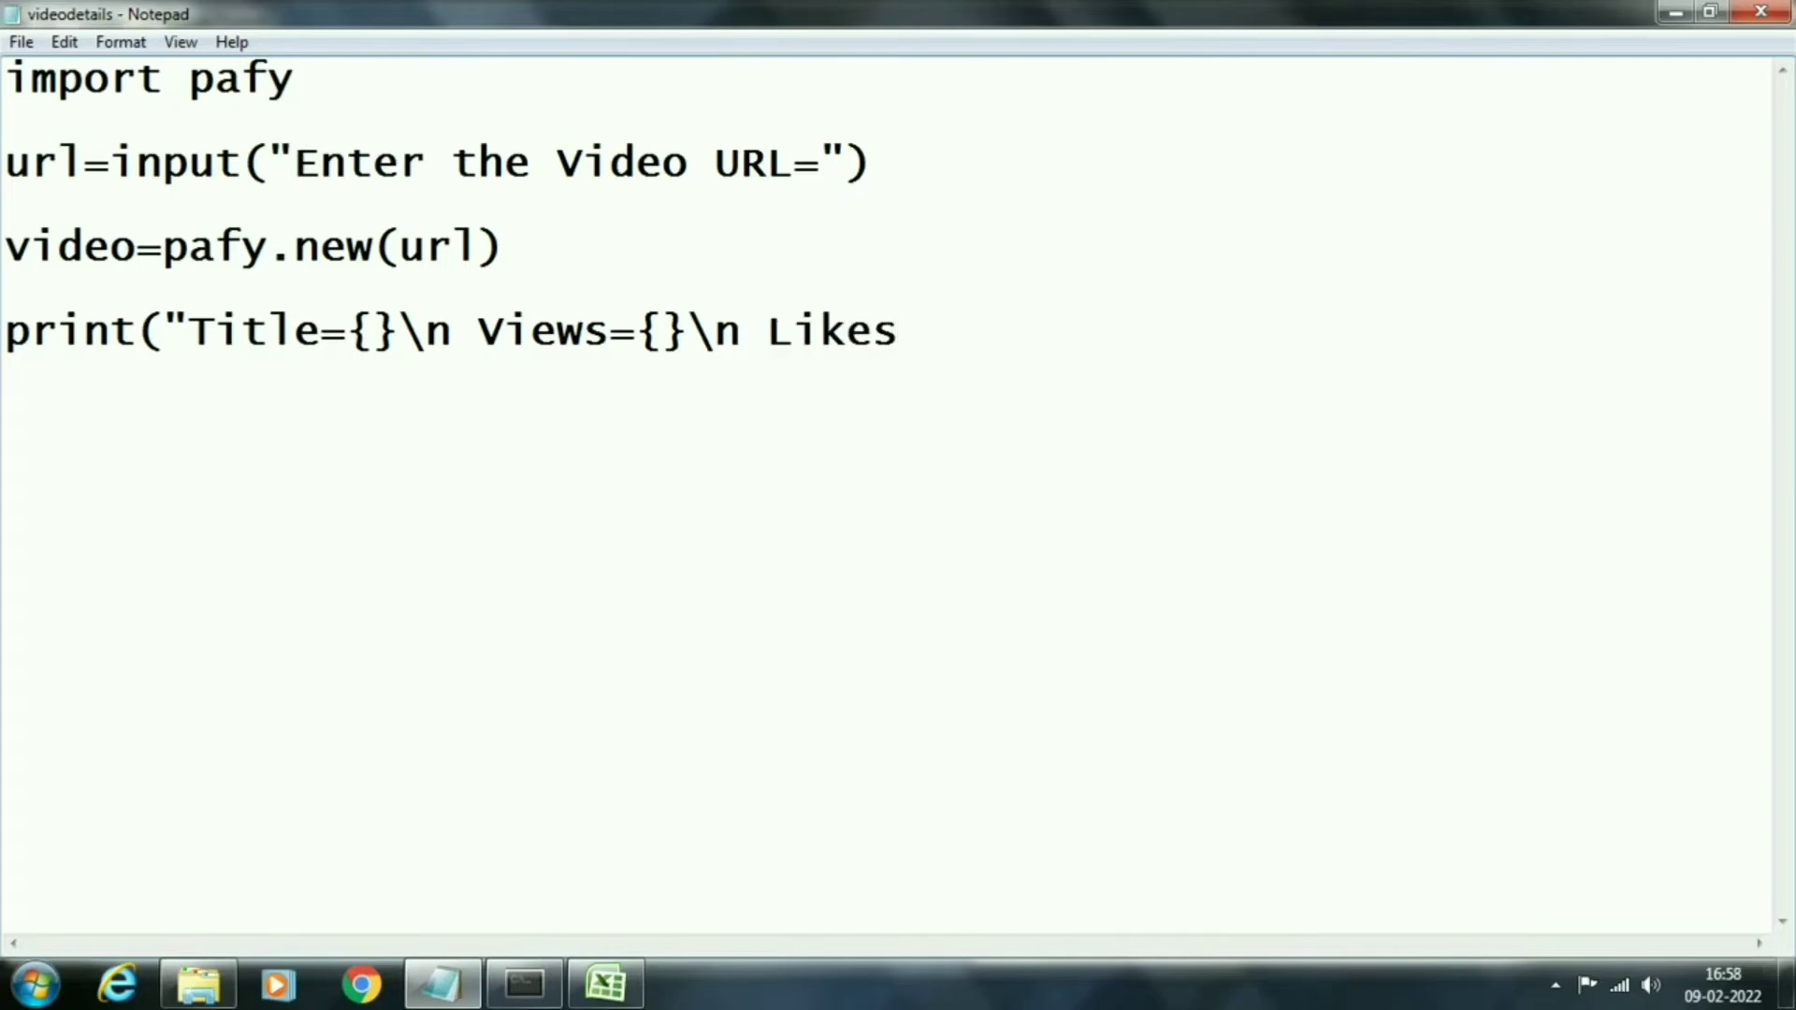
{"action": "type", "text": "="}
{"action": "type", "text": "{}"}
{"action": "type", "text": "\""}
Fill the Title, Views and Likes braces with {0}, {1}, {2} and finish the print line.
{"action": "key", "text": "Left"}
{"action": "key", "text": "Left"}
{"action": "type", "text": "2"}
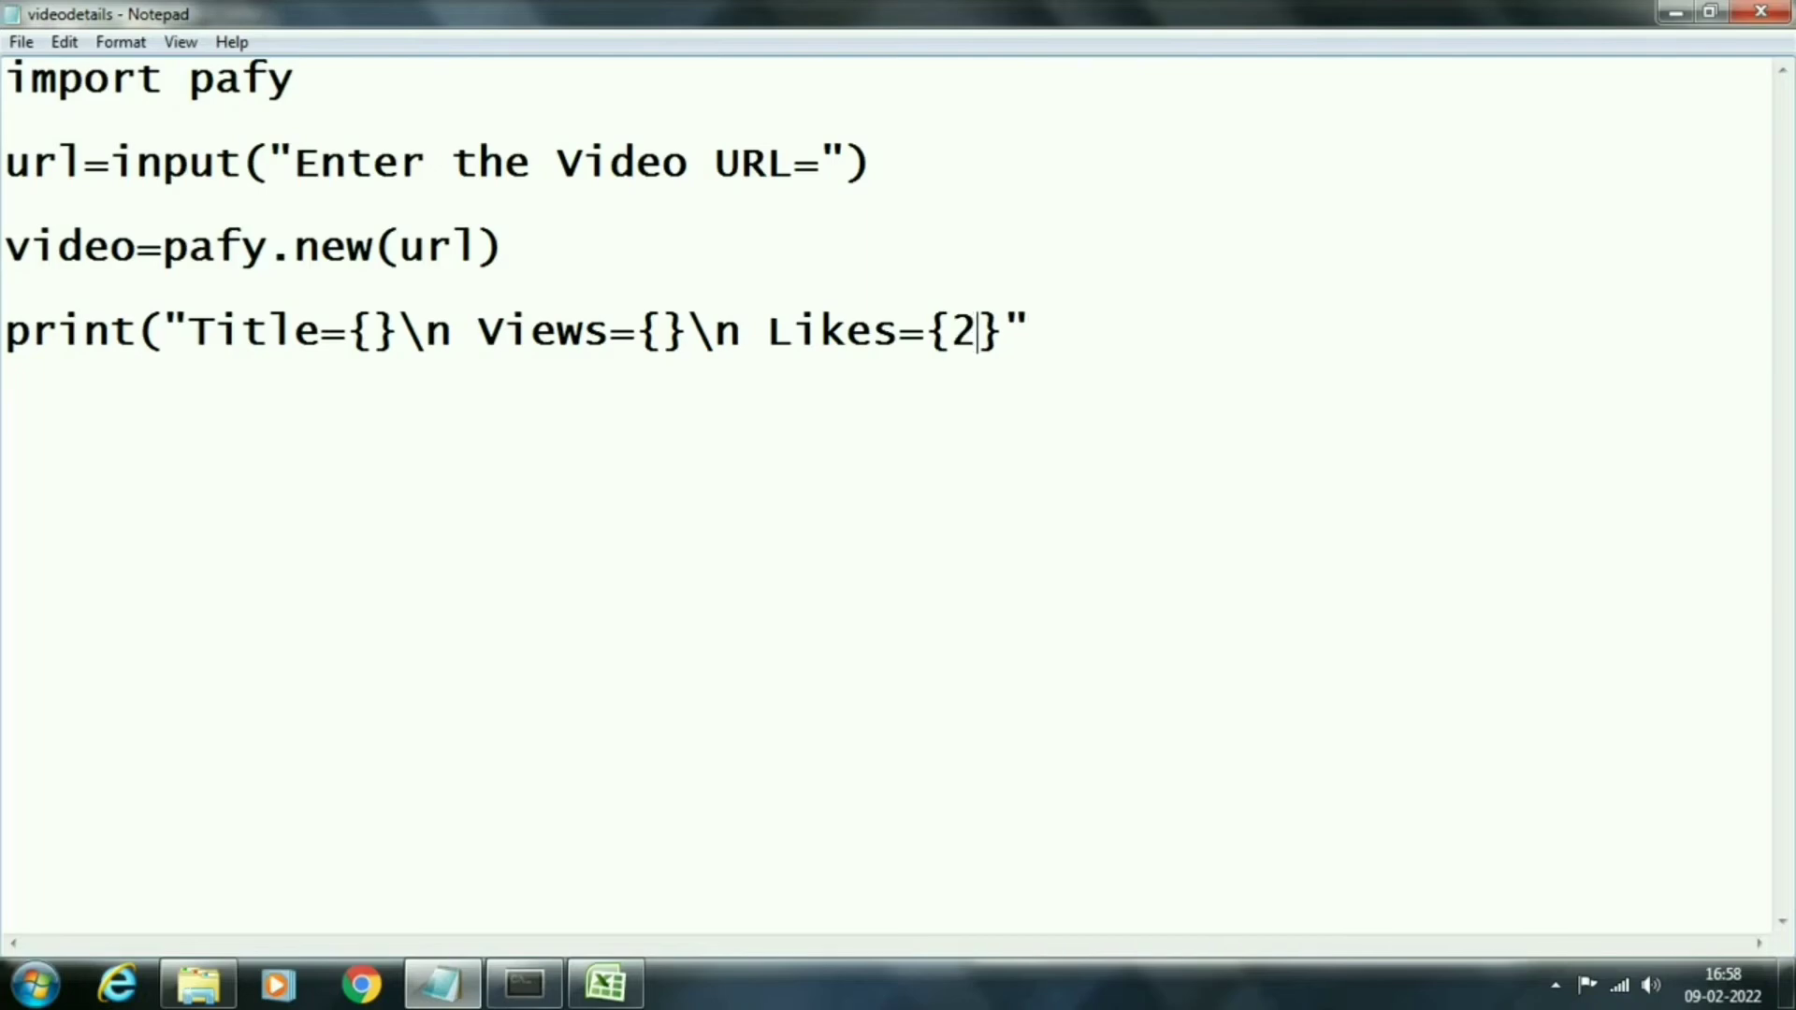
{"action": "key", "text": "Left"}
{"action": "key", "text": "Left"}
{"action": "key", "text": "Left"}
{"action": "key", "text": "Left"}
{"action": "key", "text": "Left"}
{"action": "key", "text": "Left"}
{"action": "key", "text": "Left"}
{"action": "key", "text": "Left"}
{"action": "key", "text": "Left"}
{"action": "key", "text": "Left"}
{"action": "key", "text": "Left"}
{"action": "type", "text": "1"}
{"action": "key", "text": "Left"}
{"action": "key", "text": "Left"}
{"action": "key", "text": "Left"}
{"action": "key", "text": "Left"}
{"action": "key", "text": "Left"}
{"action": "key", "text": "Left"}
{"action": "type", "text": "0"}
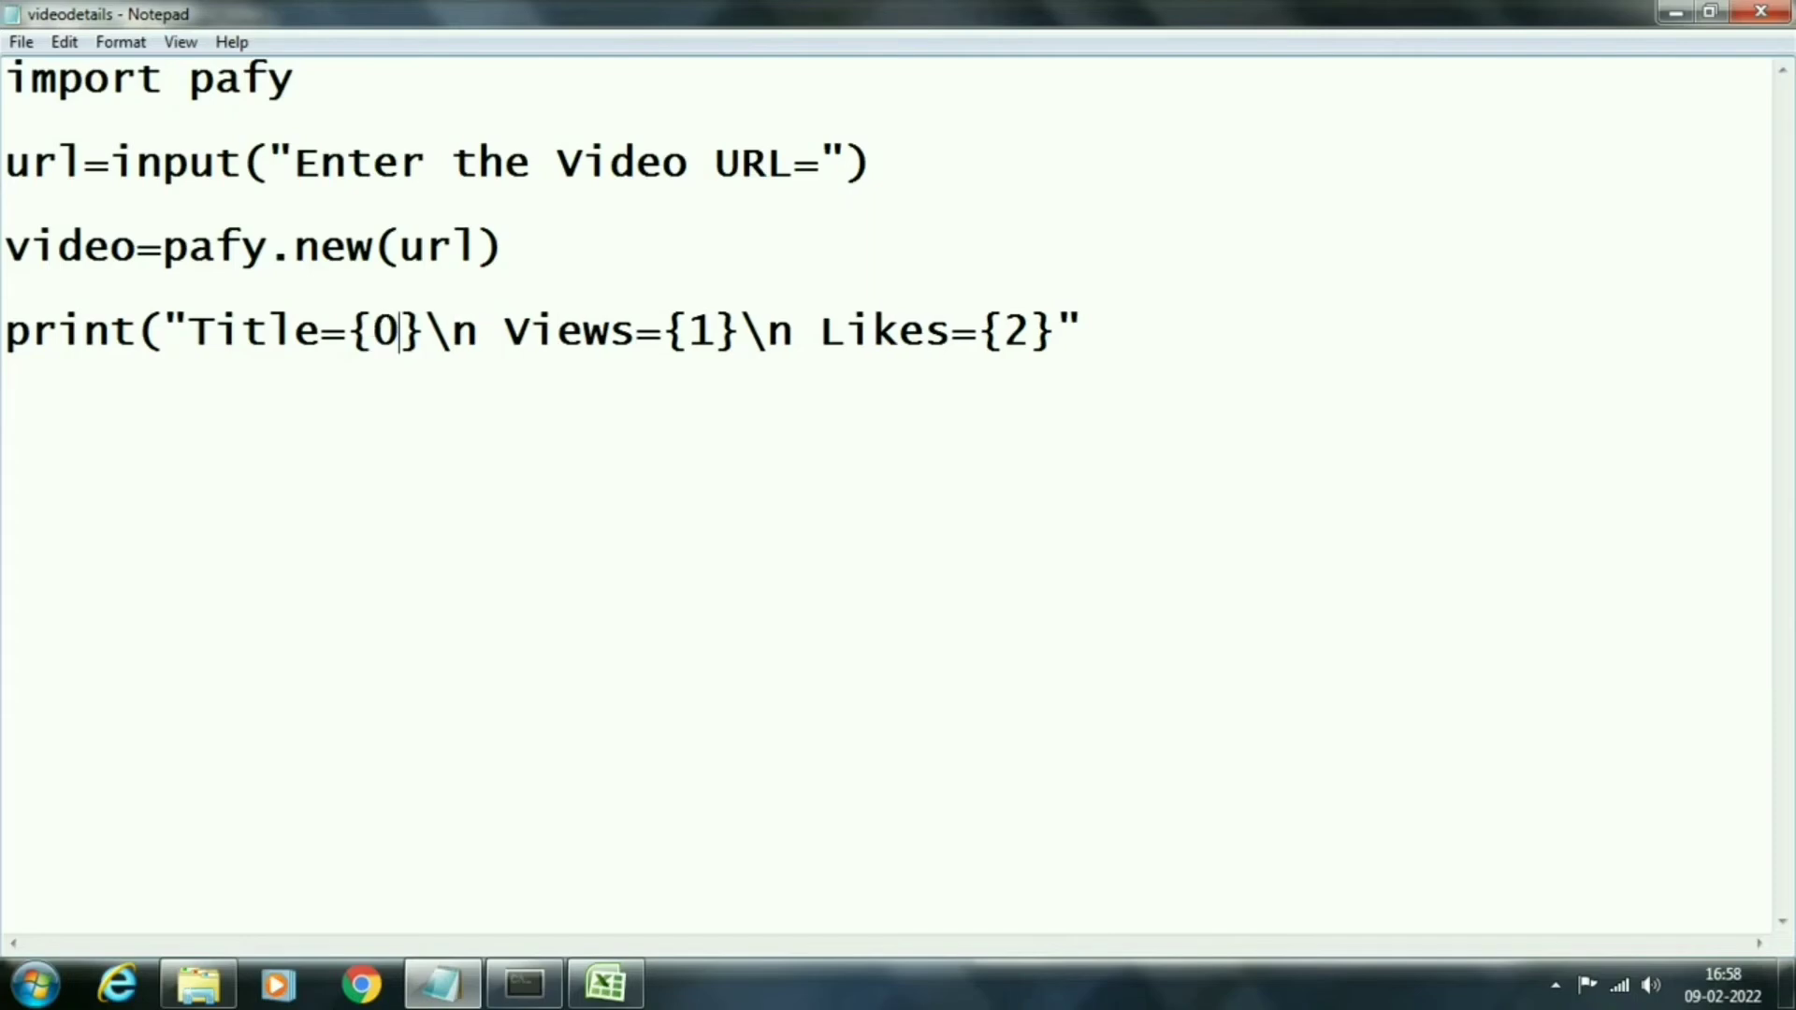
{"action": "key", "text": "ctrl+Right"}
{"action": "key", "text": "ctrl+Right"}
{"action": "key", "text": "ctrl+Right"}
{"action": "key", "text": "ctrl+Right"}
{"action": "key", "text": "ctrl+Right"}
{"action": "key", "text": "ctrl+Right"}
{"action": "key", "text": "ctrl+Right"}
{"action": "type", "text": ".format(video.title"}
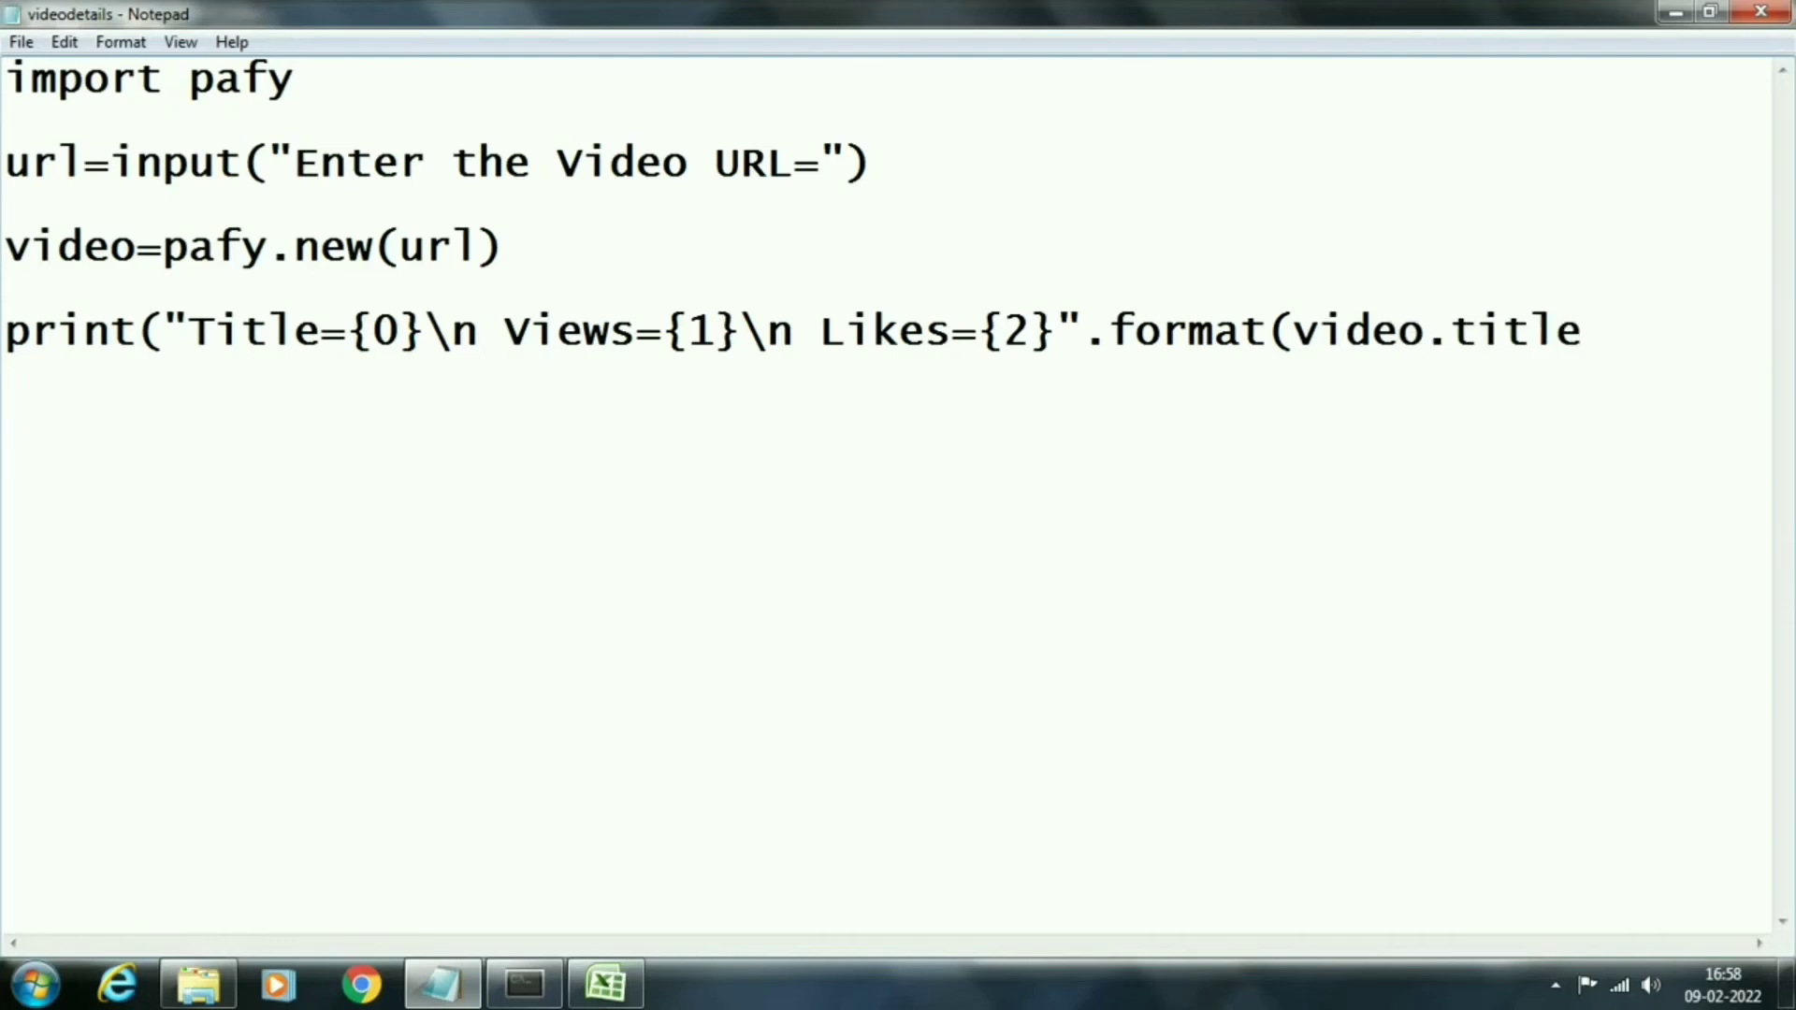
{"action": "type", "text": ", video"}
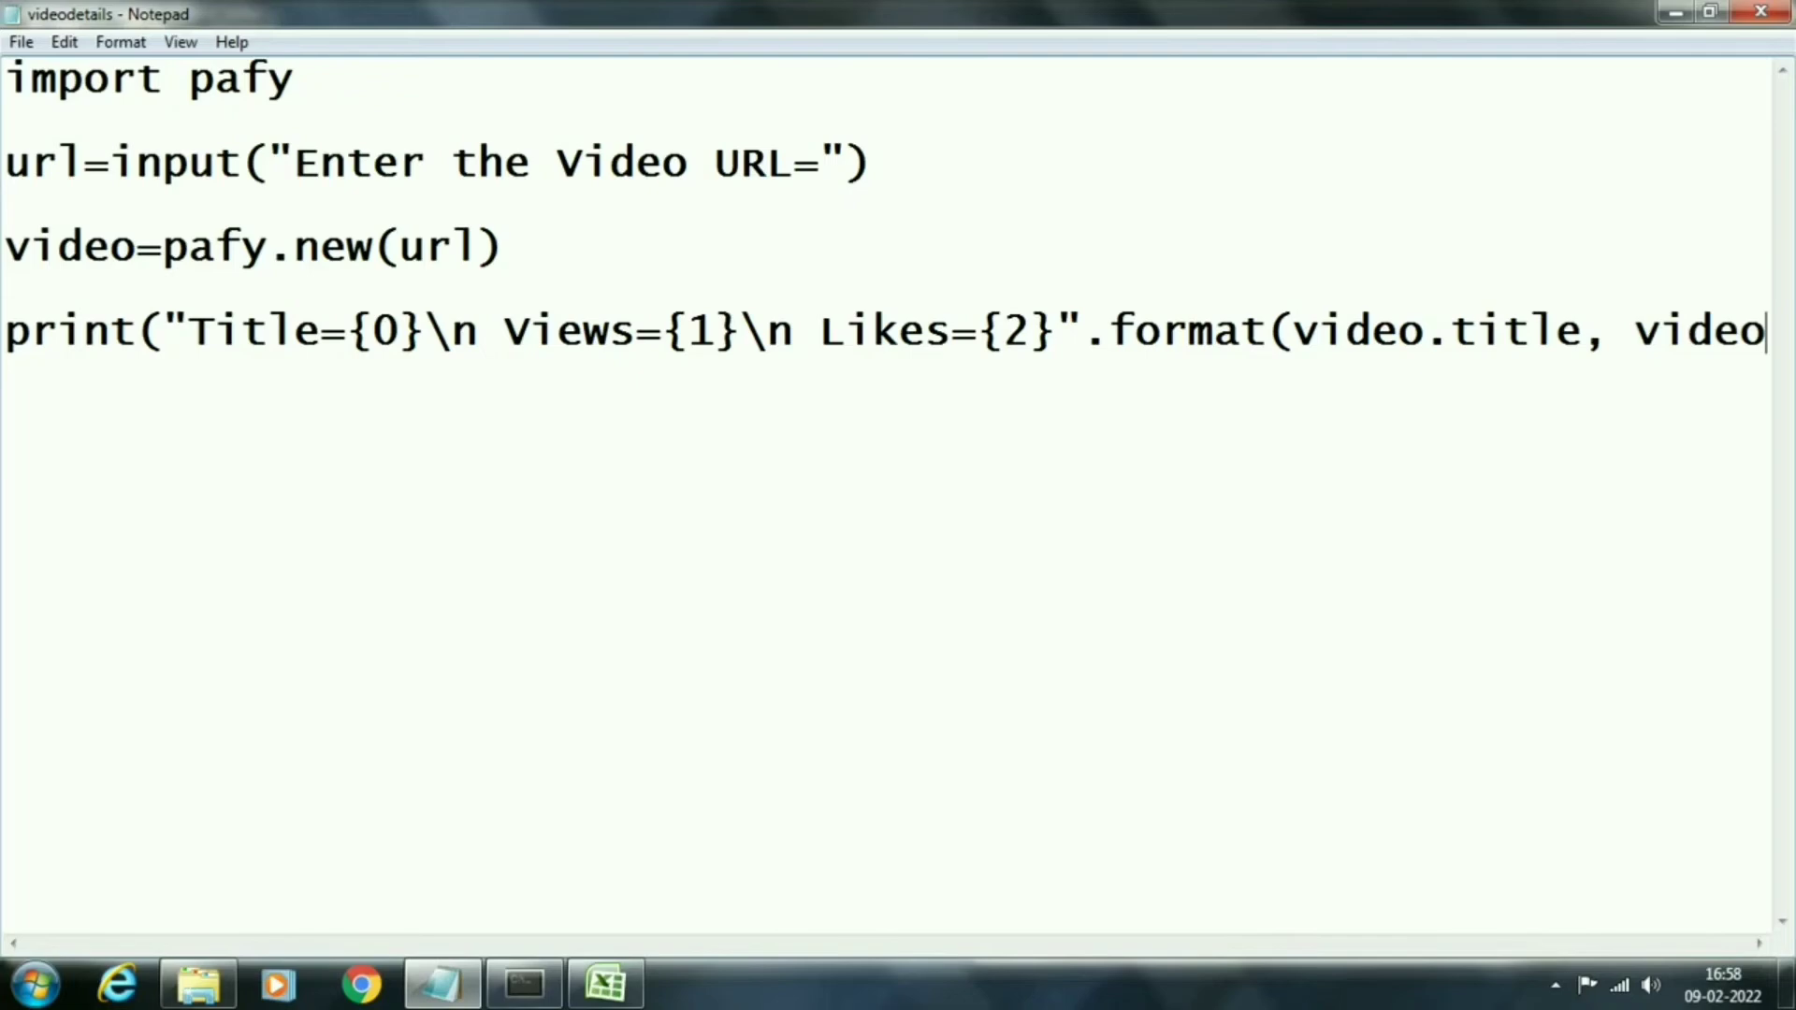
{"action": "type", "text": ".viewc"}
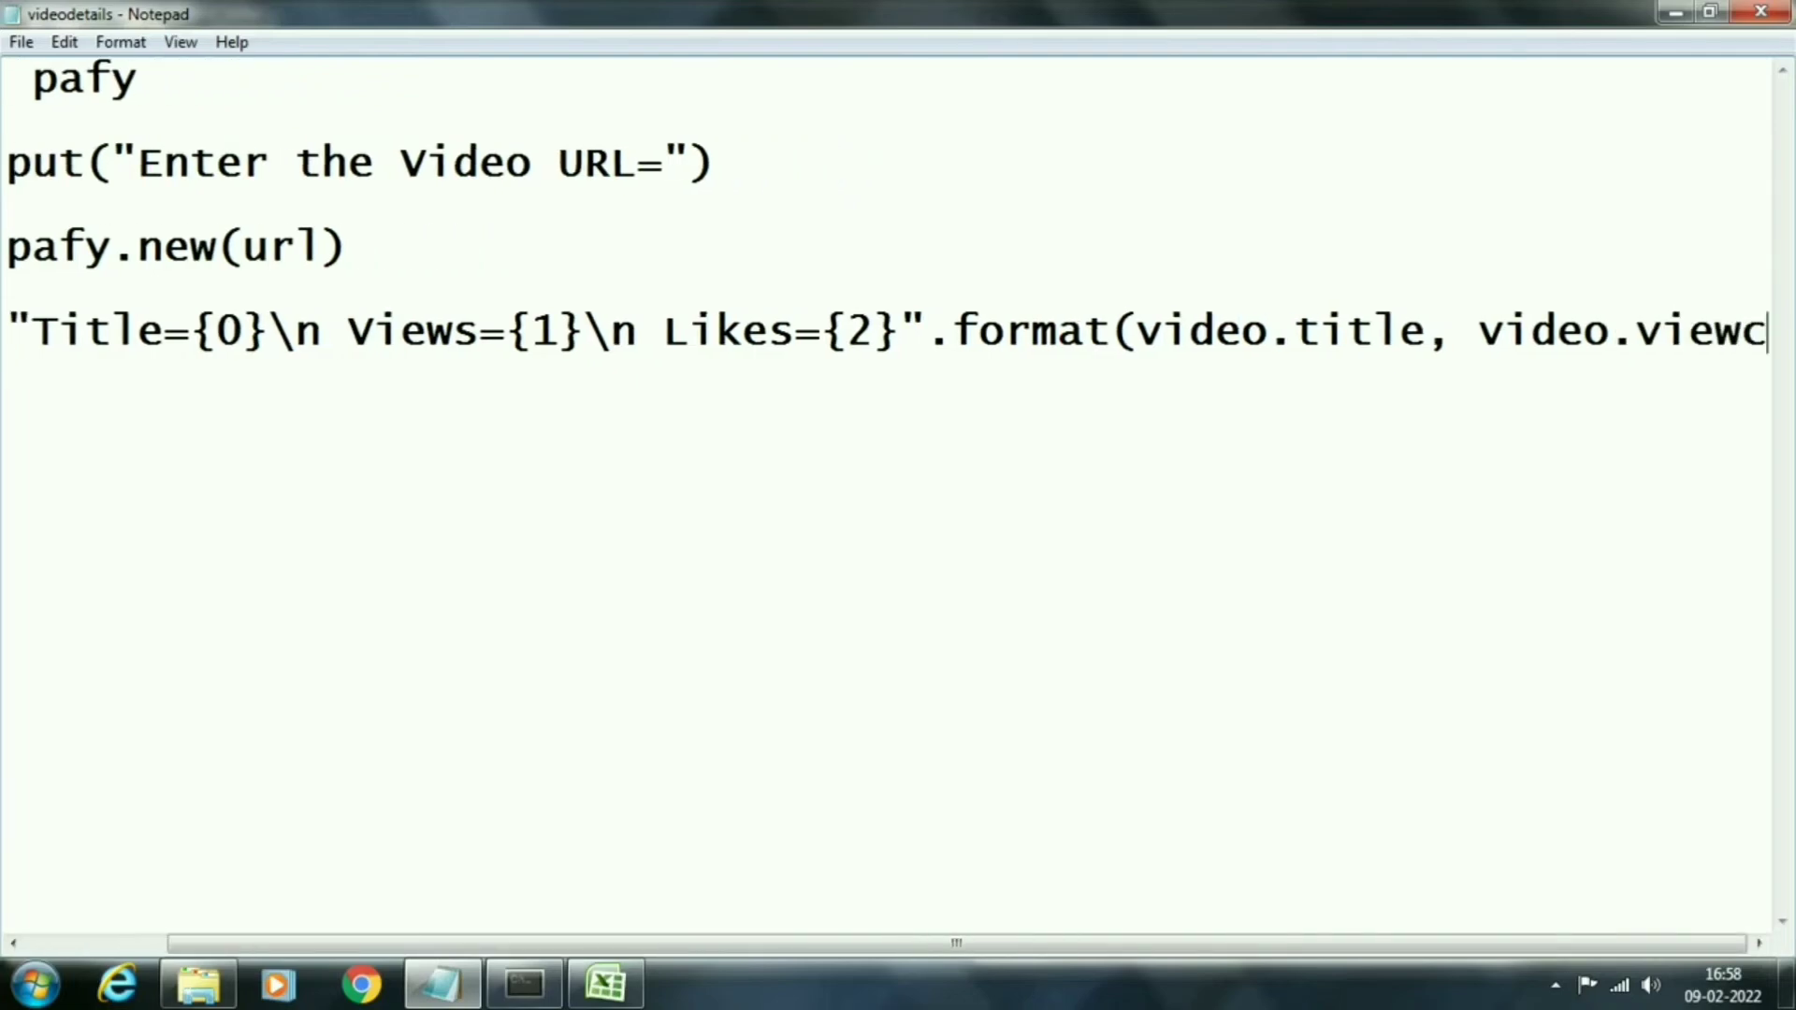
{"action": "type", "text": "ount"}
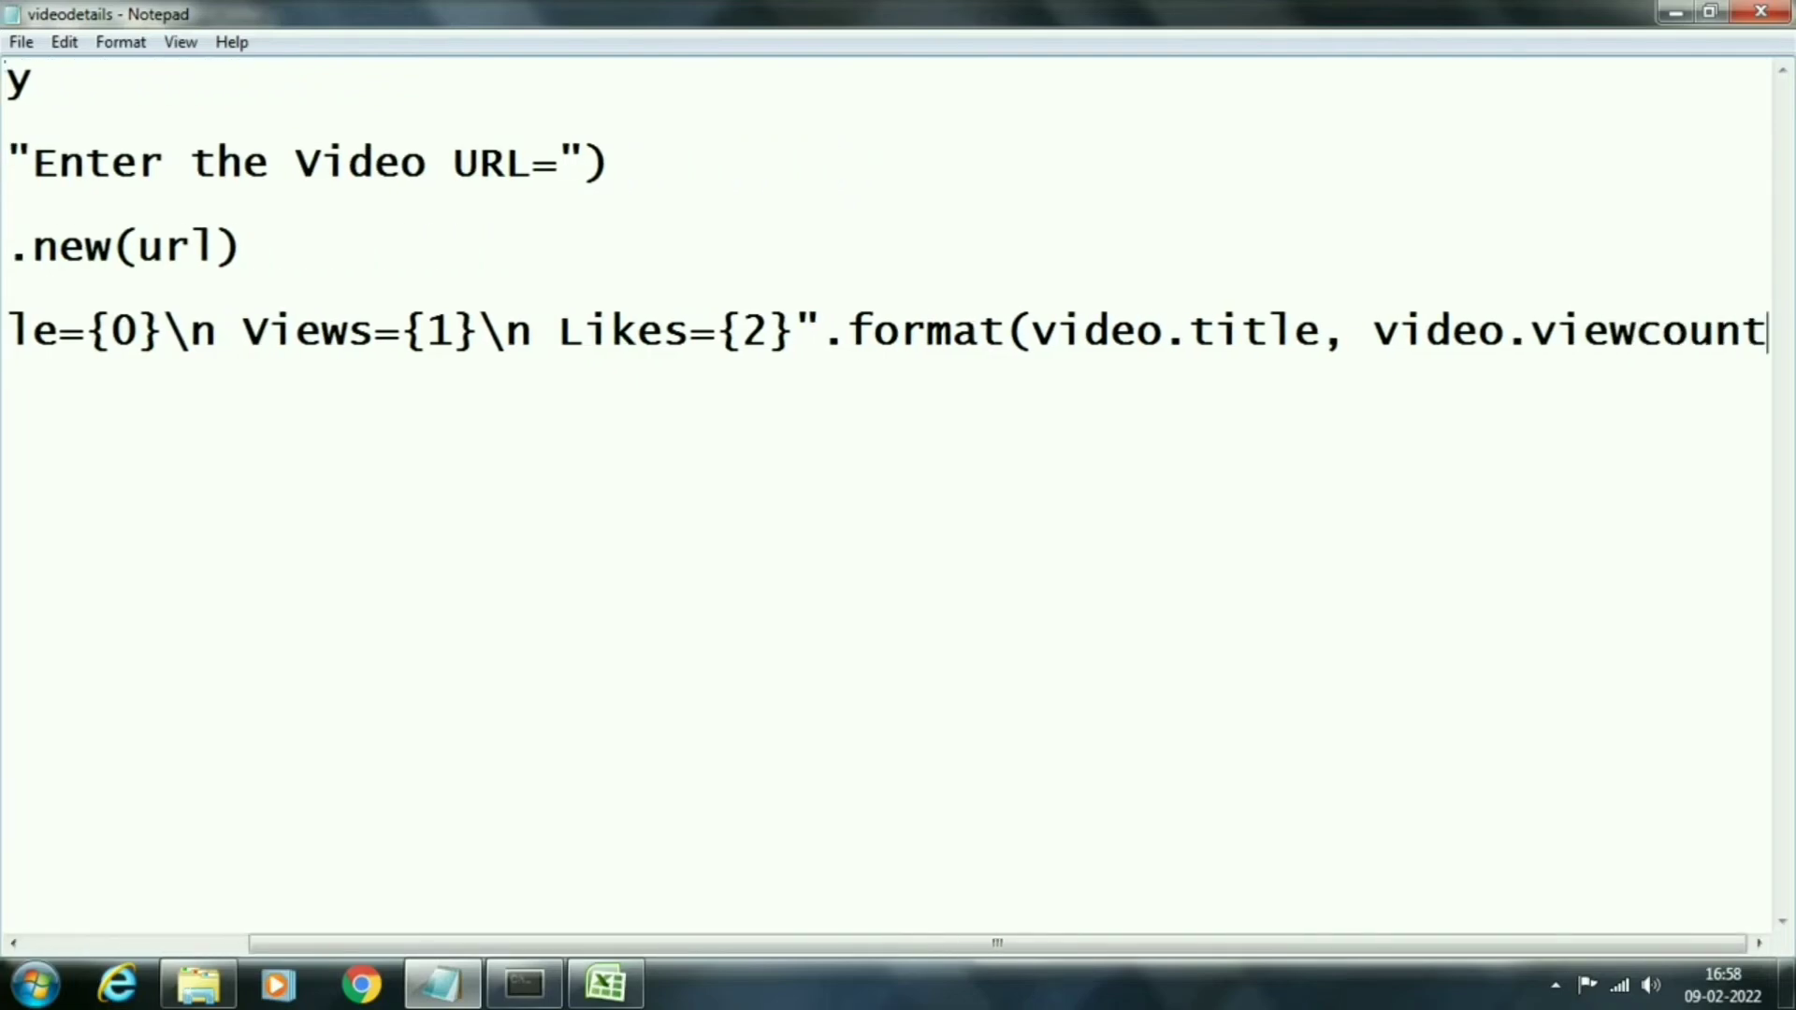
{"action": "type", "text": ", video.likes"}
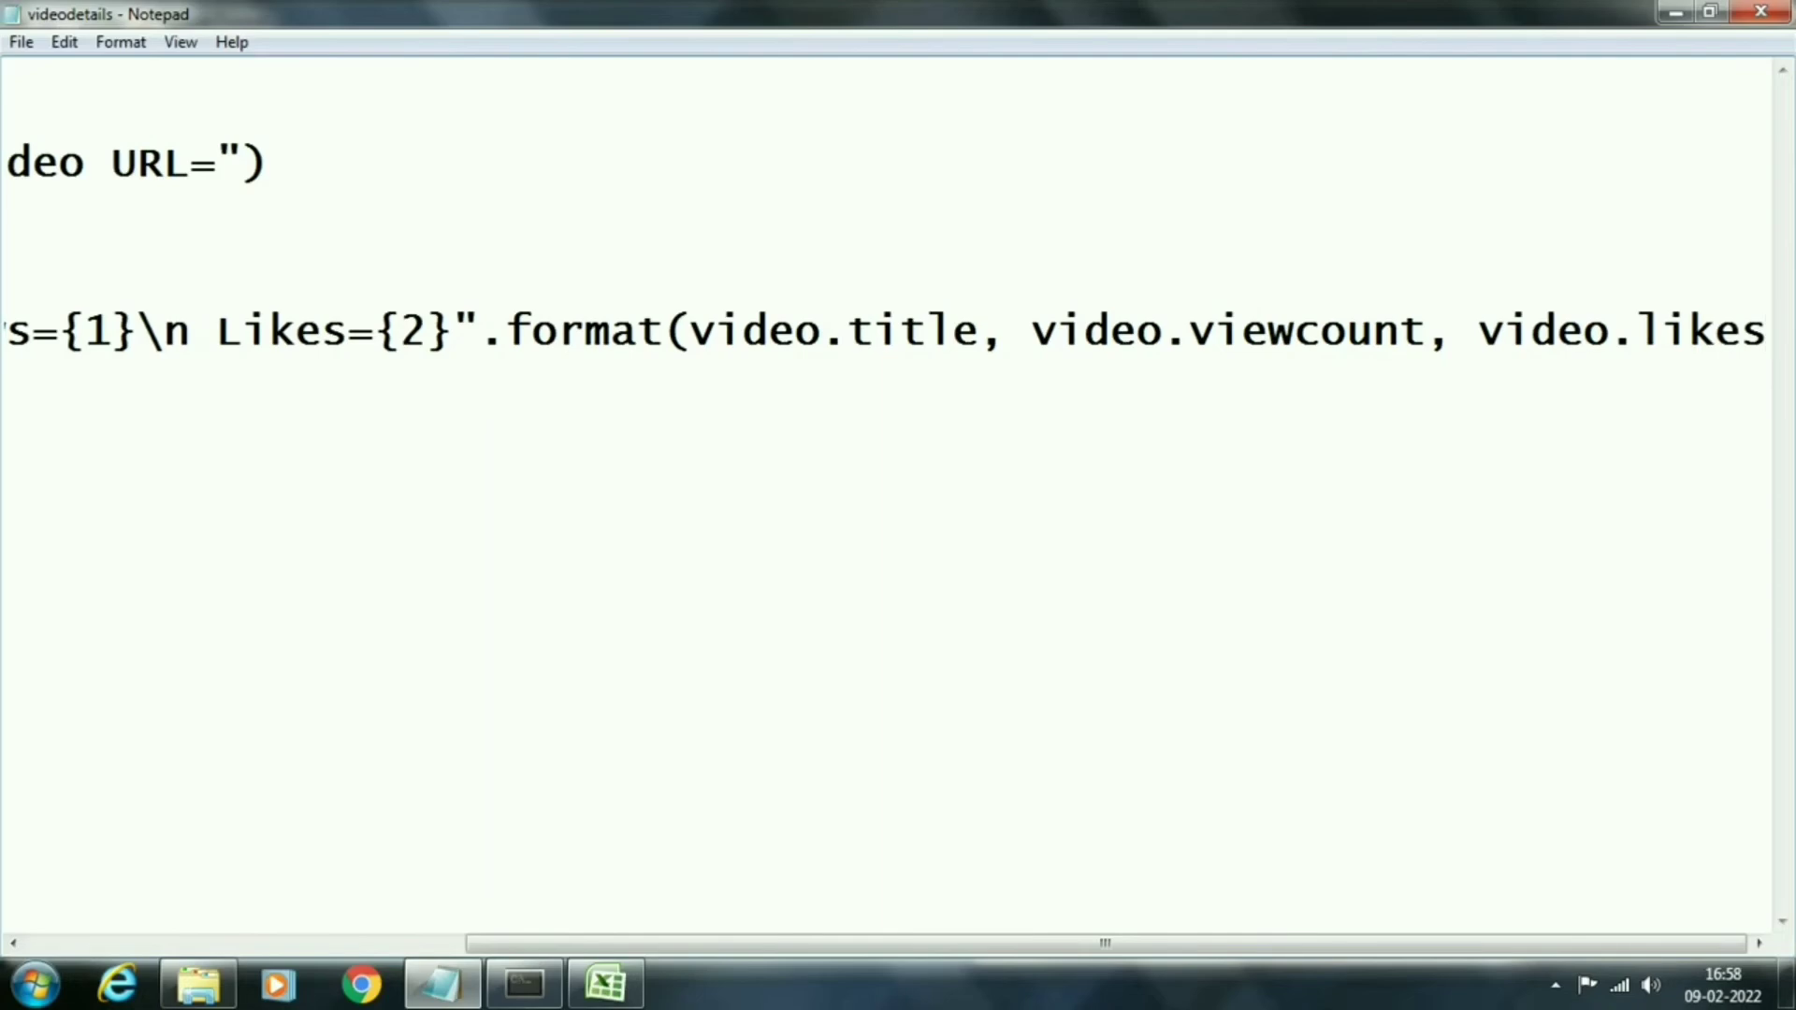
{"action": "type", "text": "))"}
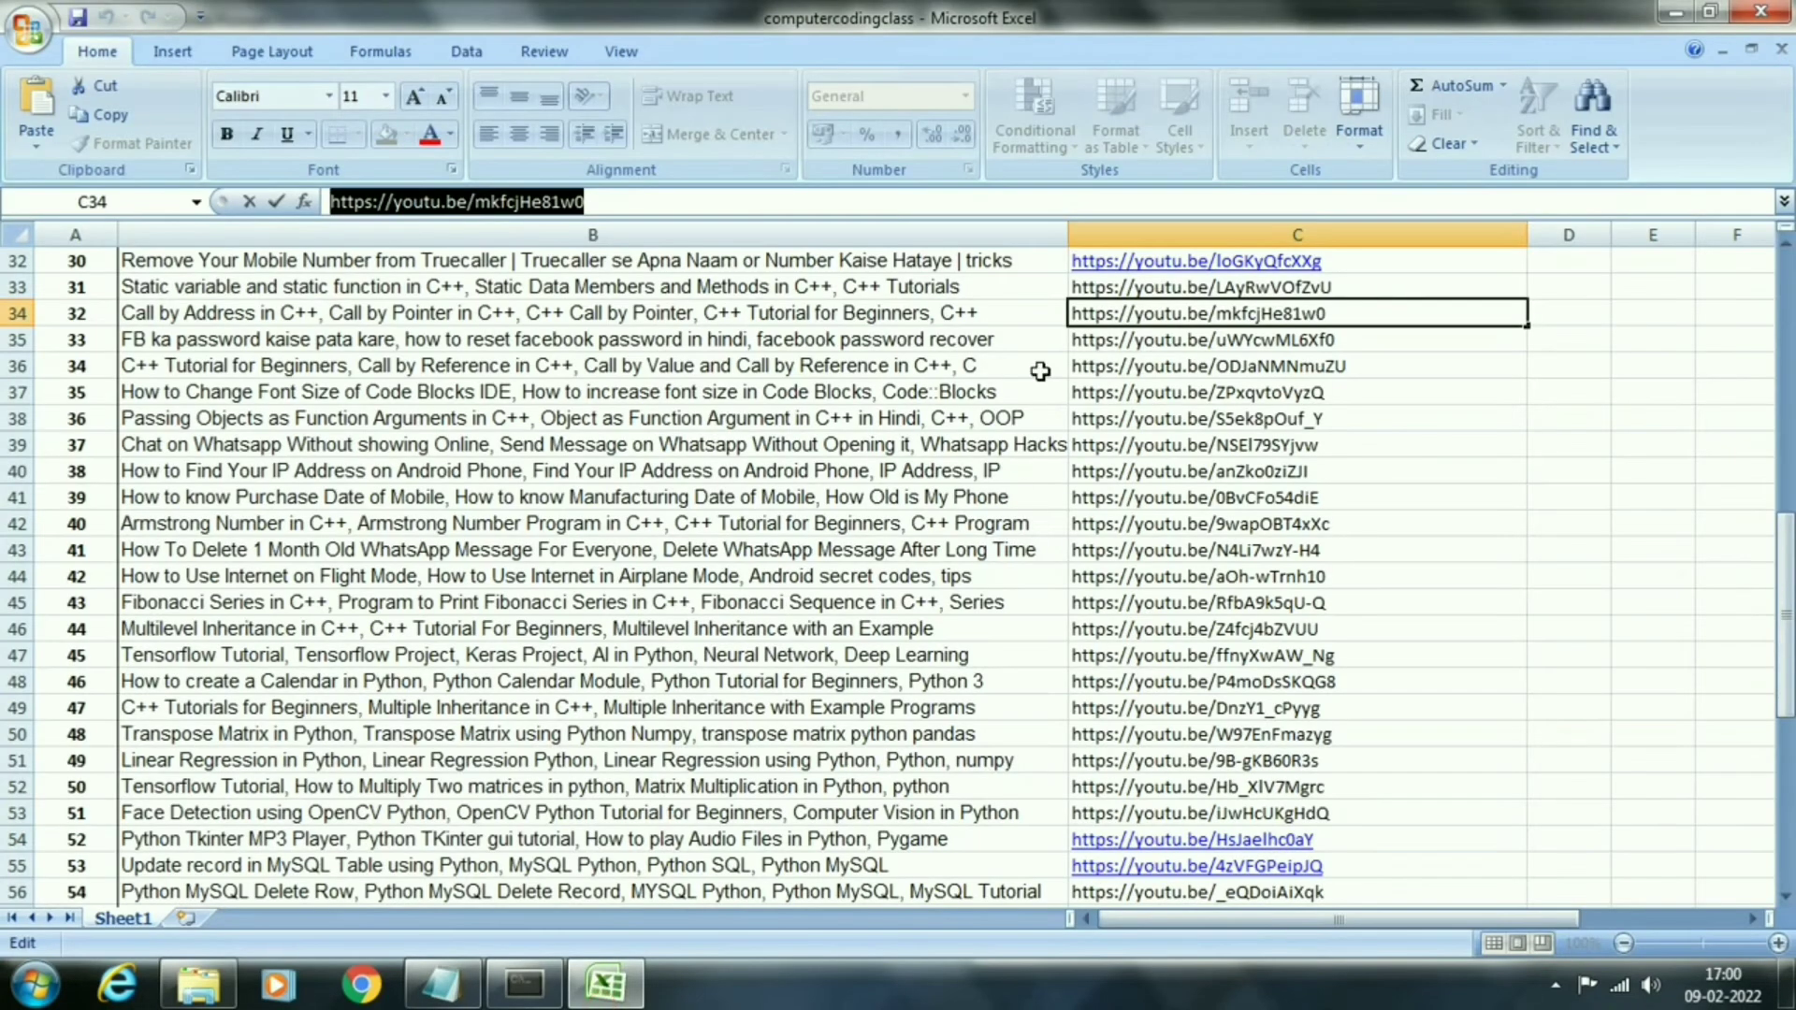
Copy the WhatsApp video's YouTube link from cell C43.
{"action": "left_click", "coordinate": [1207, 550]}
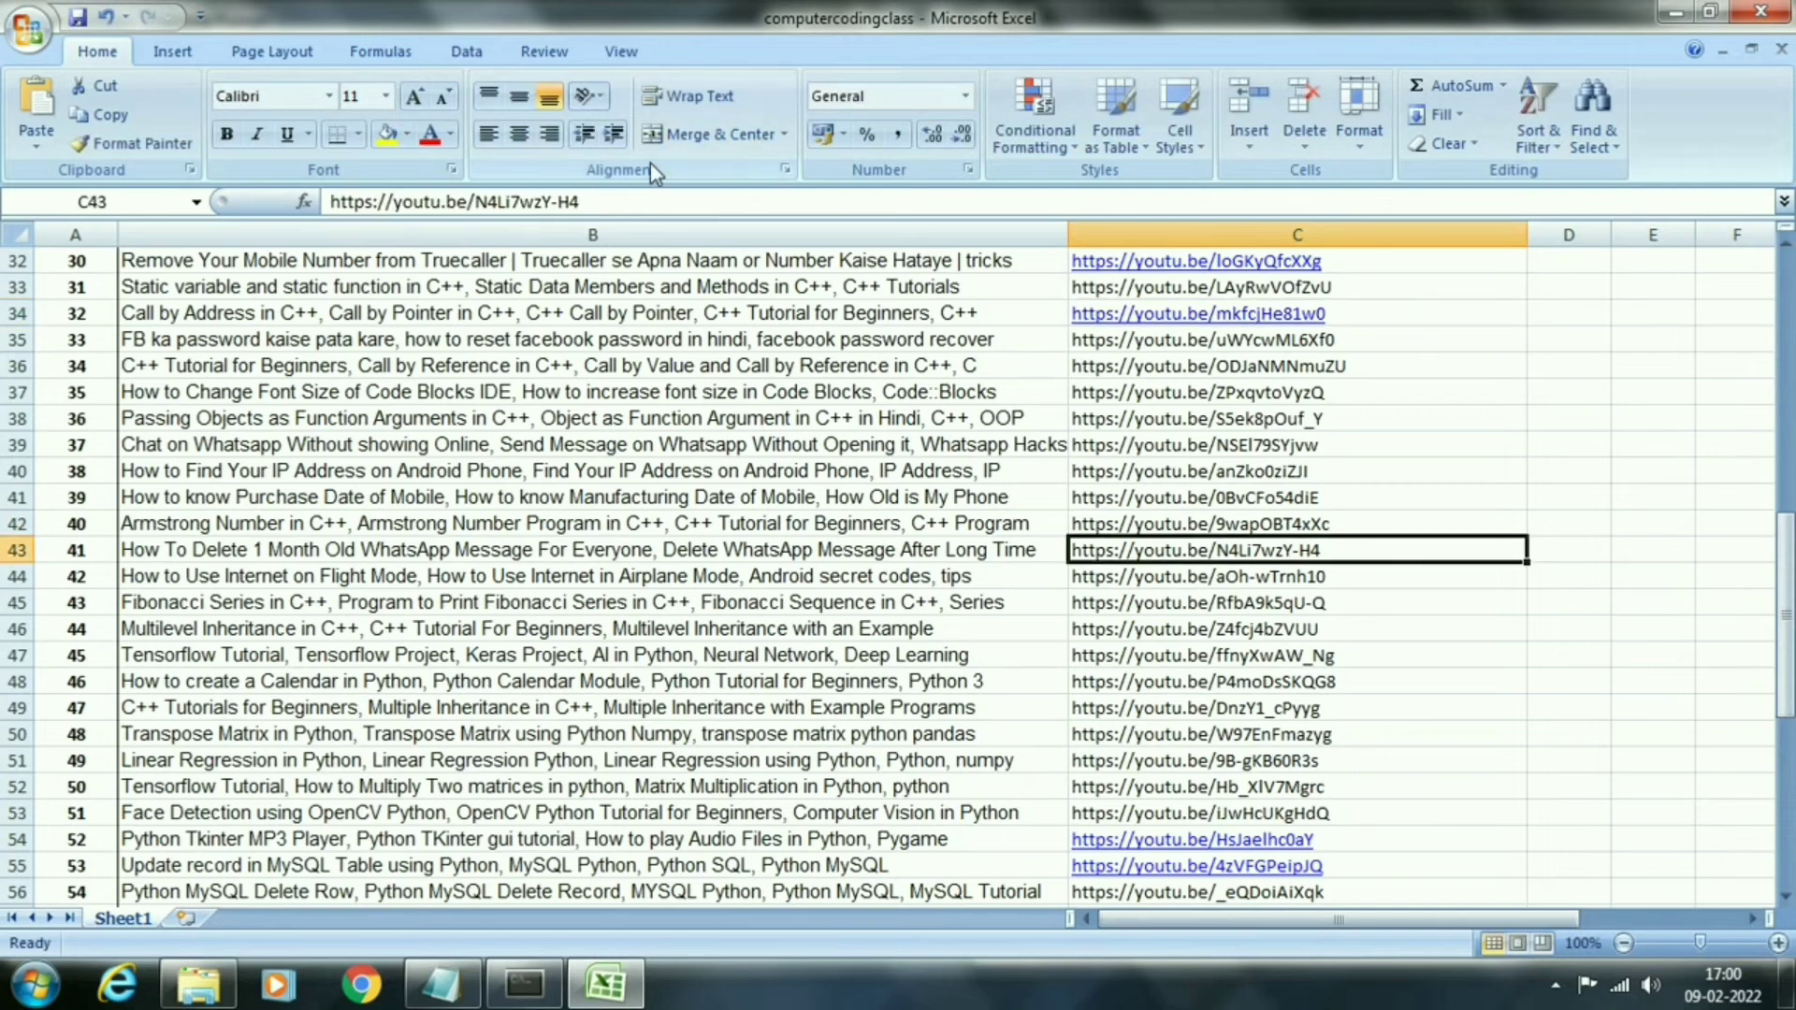
{"action": "left_click", "coordinate": [646, 200]}
{"action": "key", "text": "shift+Left"}
{"action": "key", "text": "shift+Left"}
{"action": "key", "text": "shift+Left"}
{"action": "key", "text": "shift+Left"}
{"action": "key", "text": "shift+Left"}
{"action": "key", "text": "shift+Left"}
{"action": "key", "text": "shift+Left"}
{"action": "key", "text": "shift+Left"}
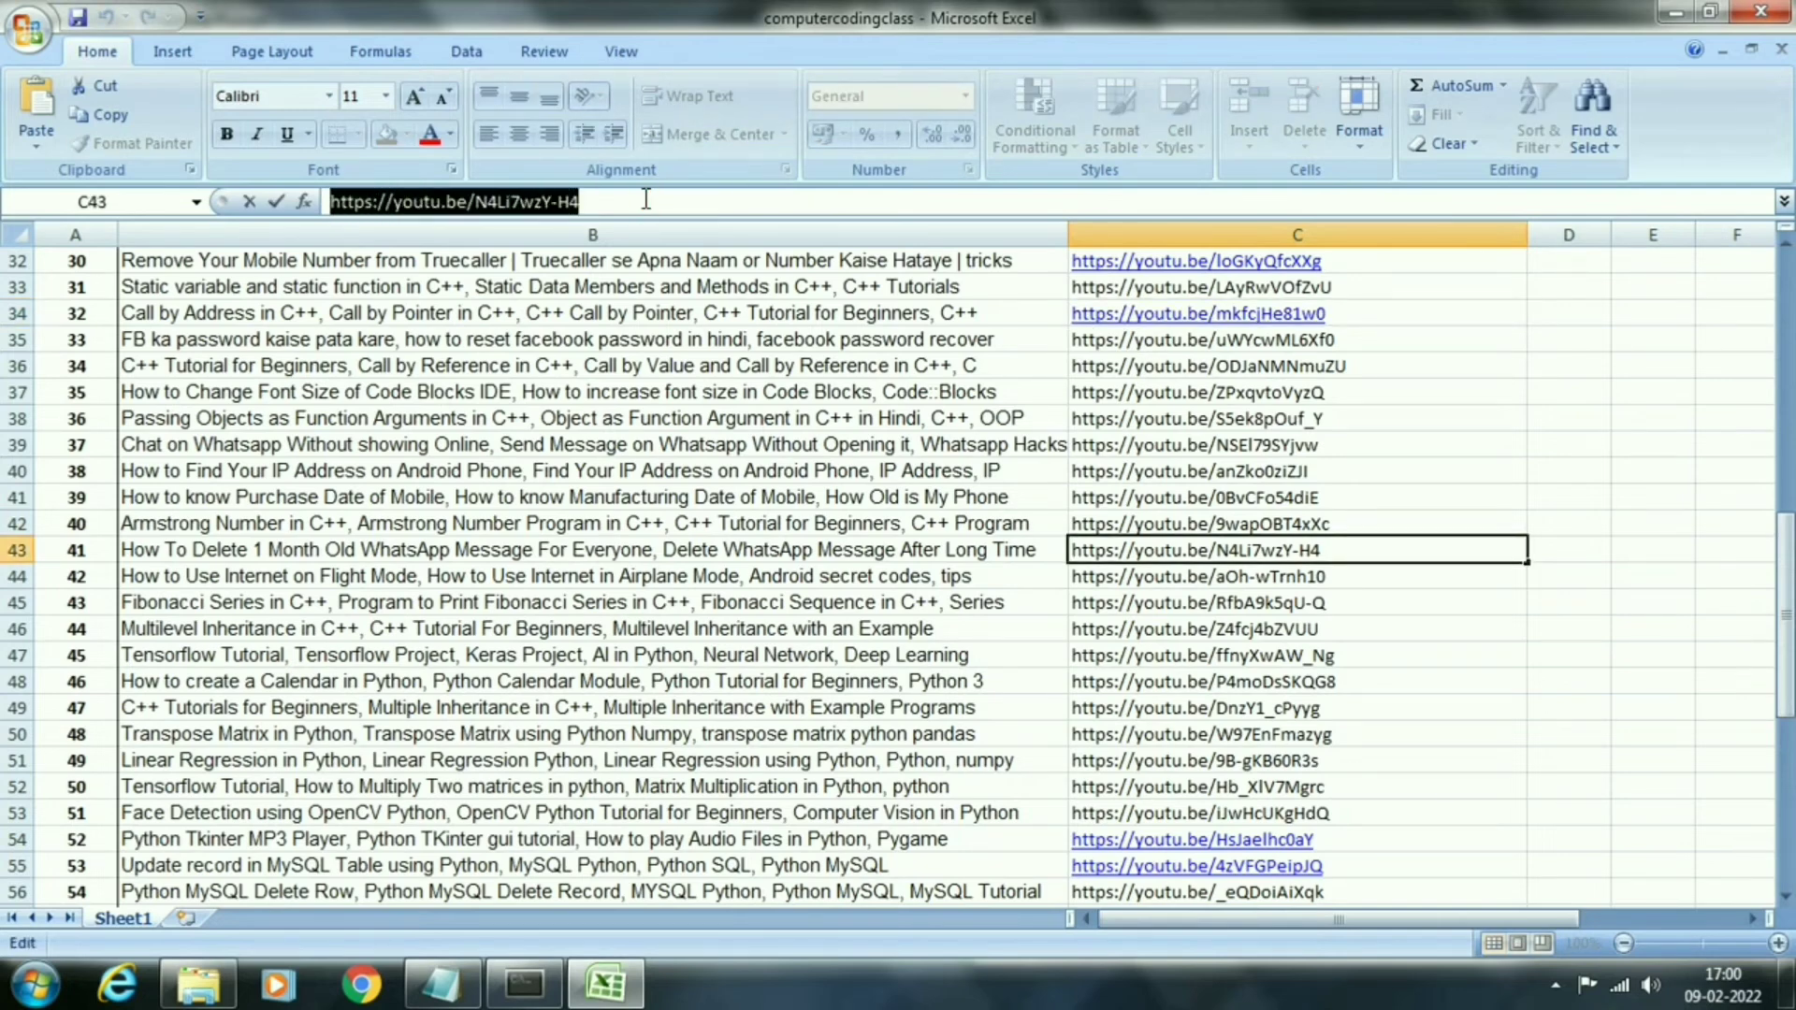
Run videodetails.py with the pasted WhatsApp link, showing Views=3503 and Likes=26.
{"action": "left_click", "coordinate": [545, 985]}
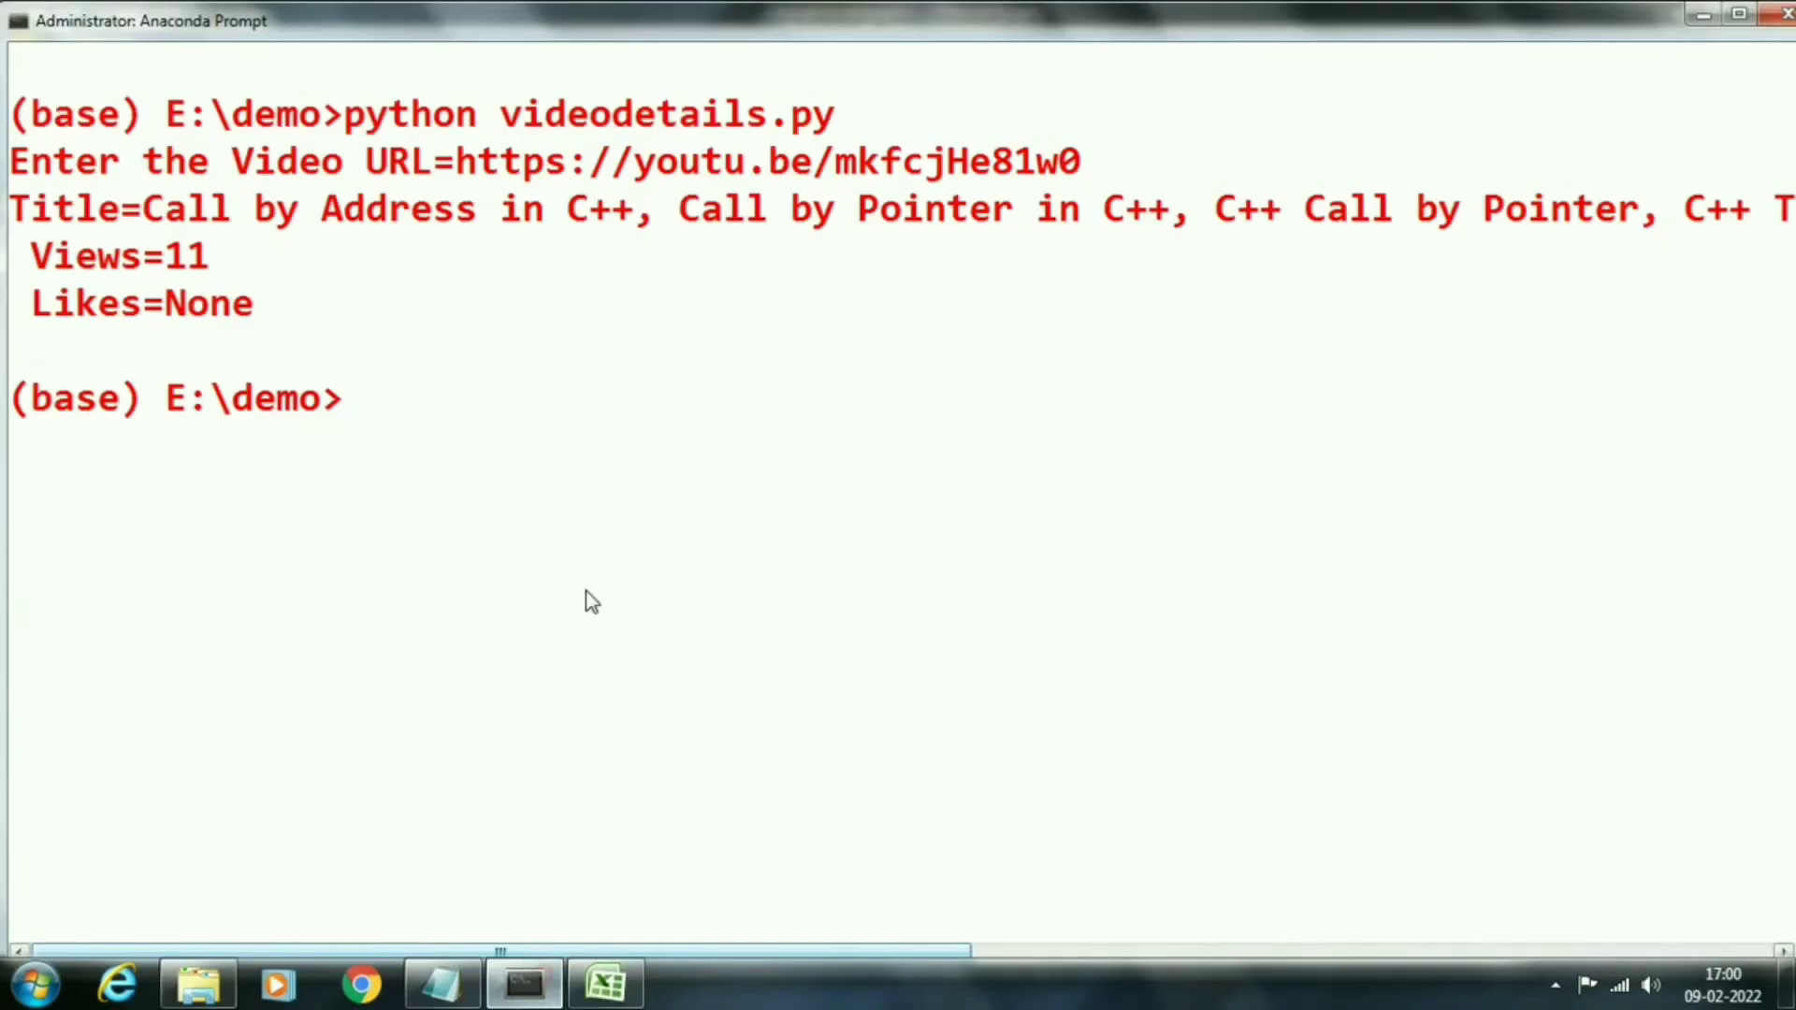
{"action": "type", "text": "python videodetails.py"}
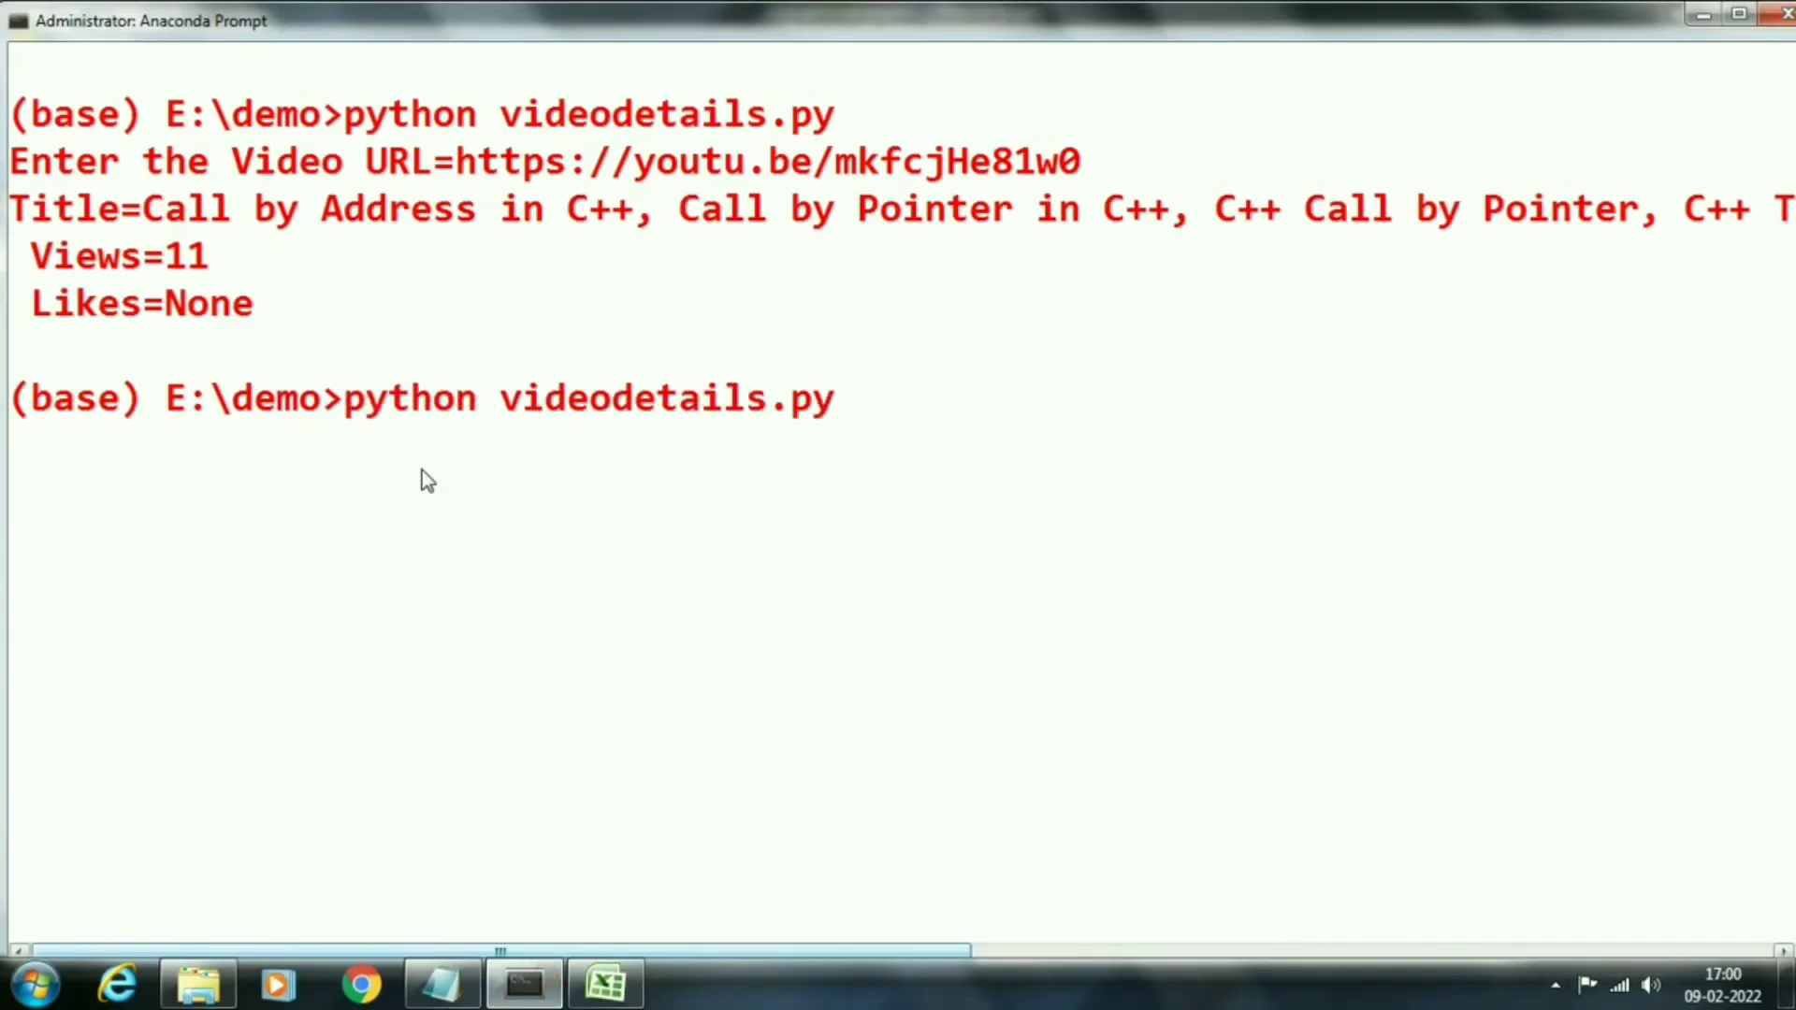
{"action": "key", "text": "Return"}
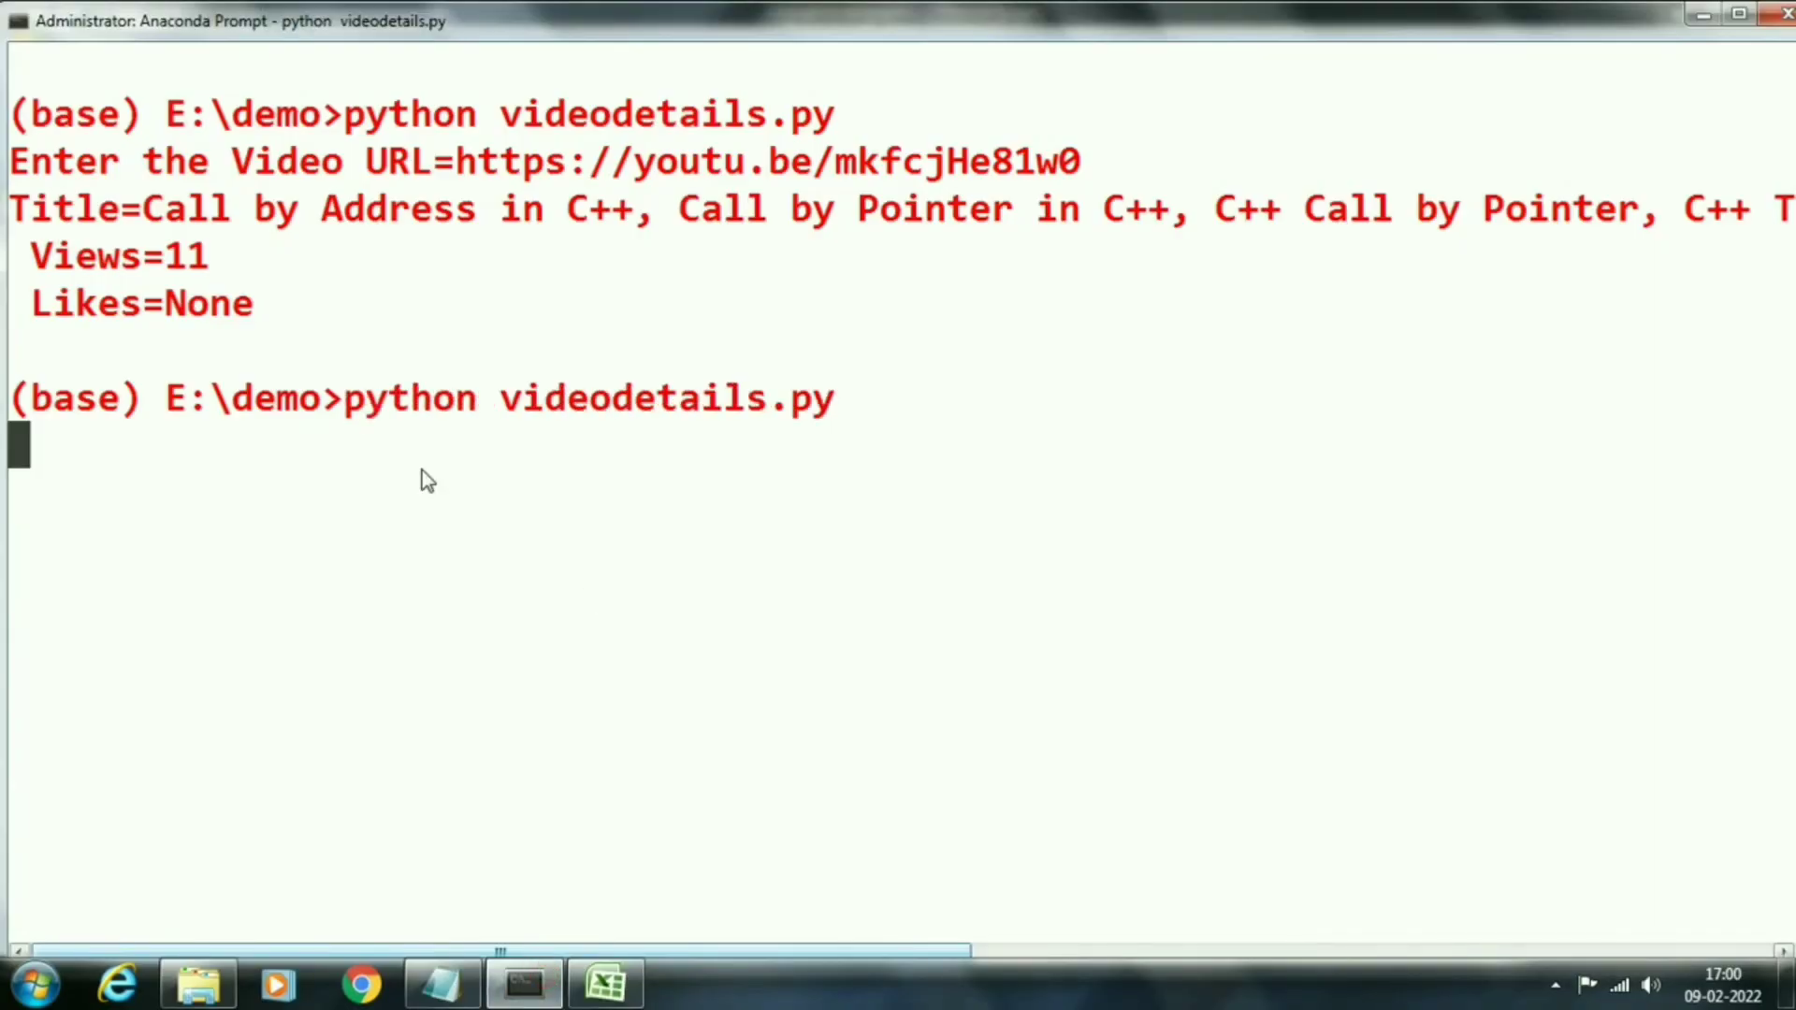
{"action": "right_click", "coordinate": [423, 478]}
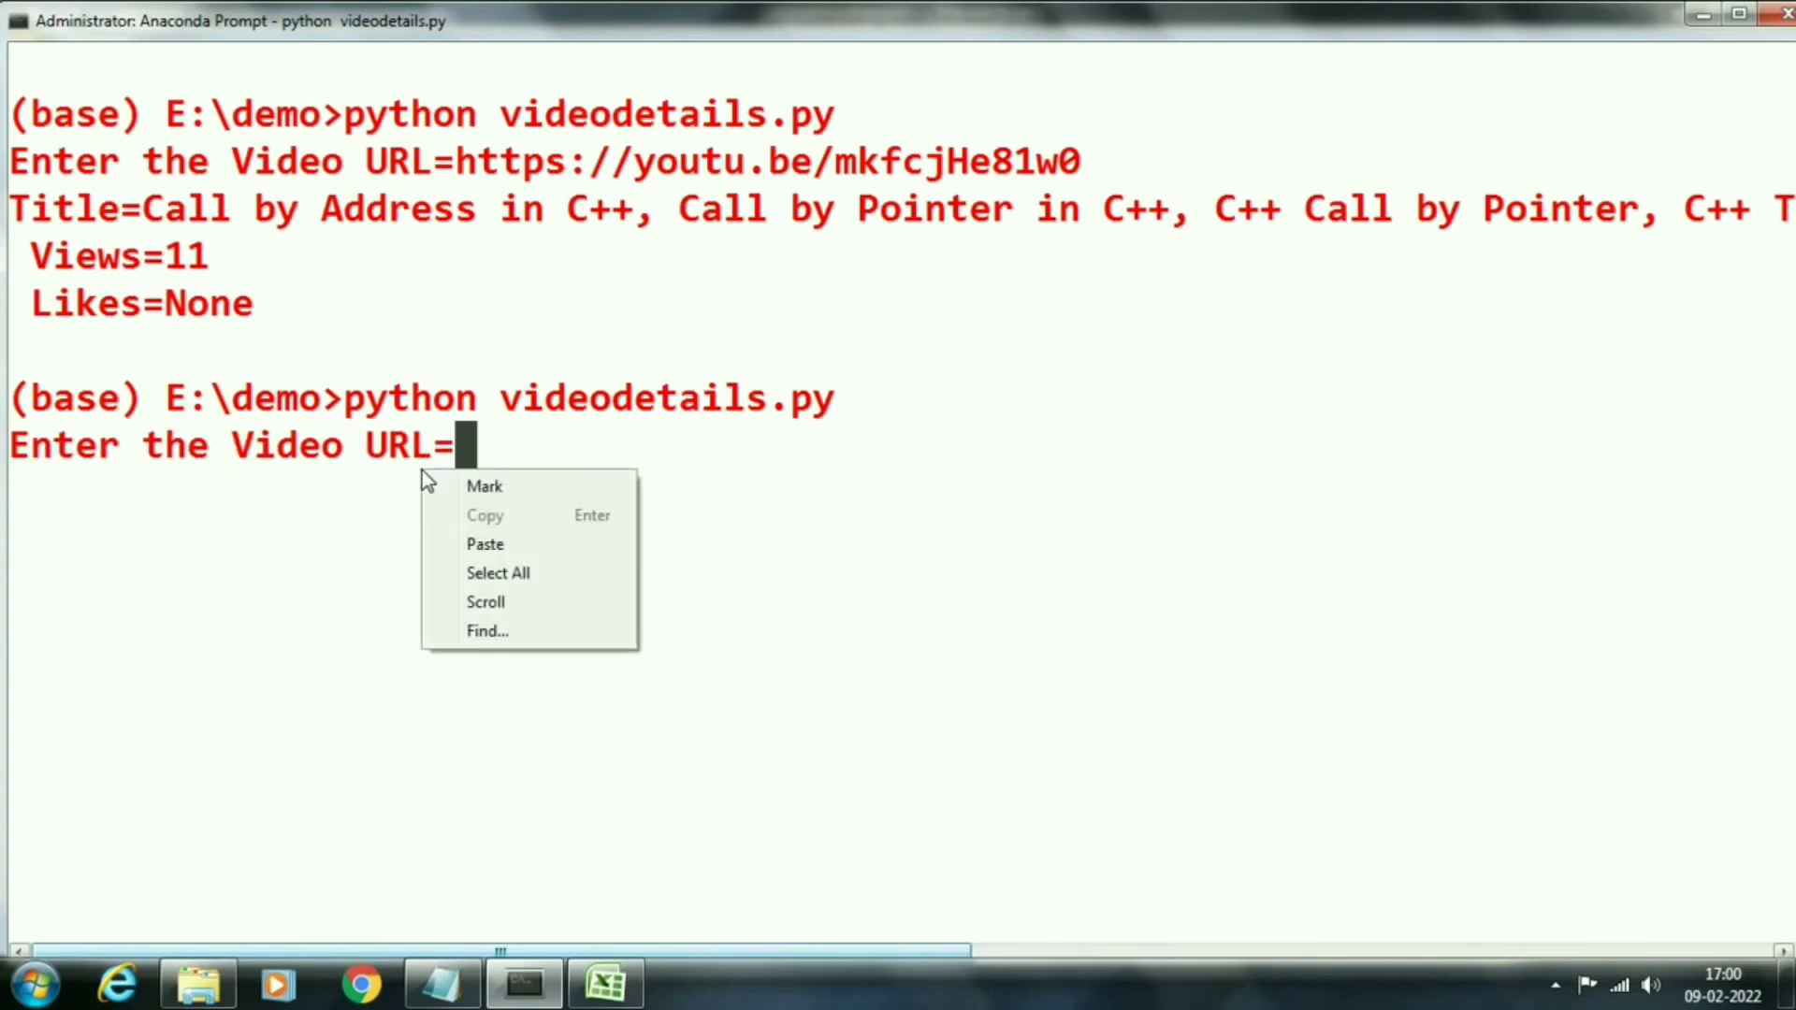
{"action": "left_click", "coordinate": [484, 542]}
{"action": "key", "text": "Return"}
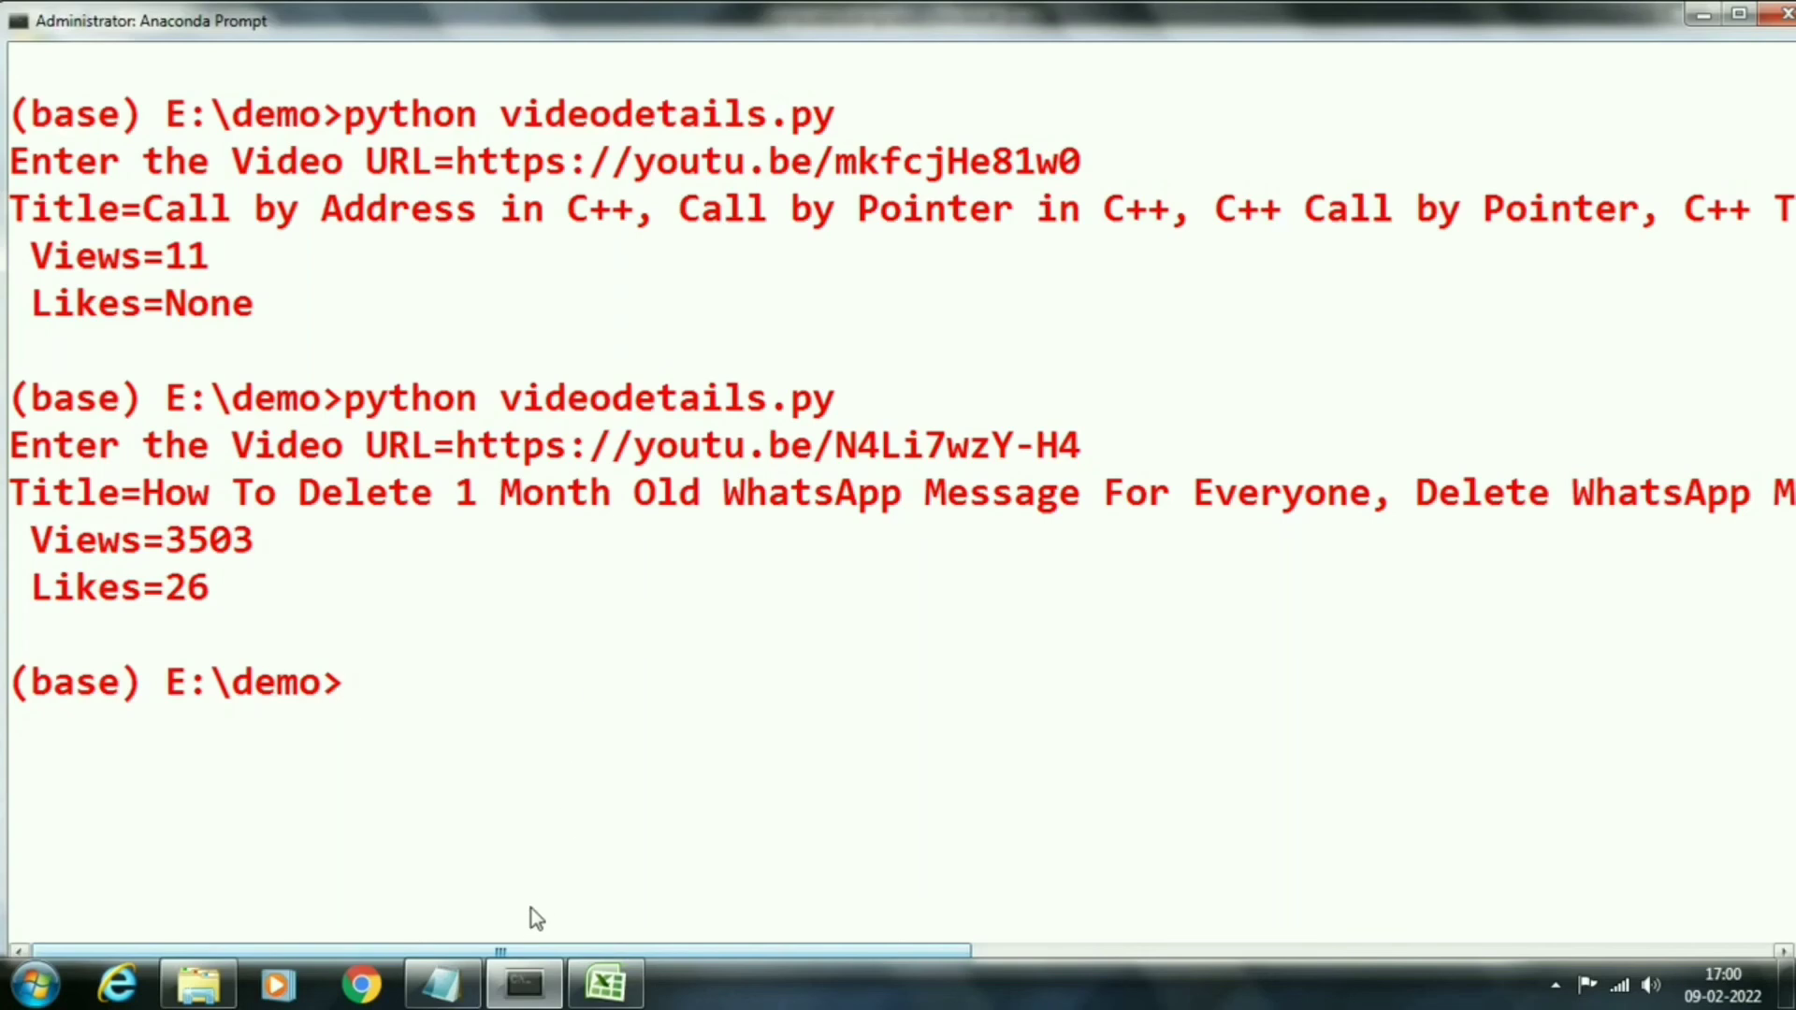
{"action": "type", "text": "Thanks..."}
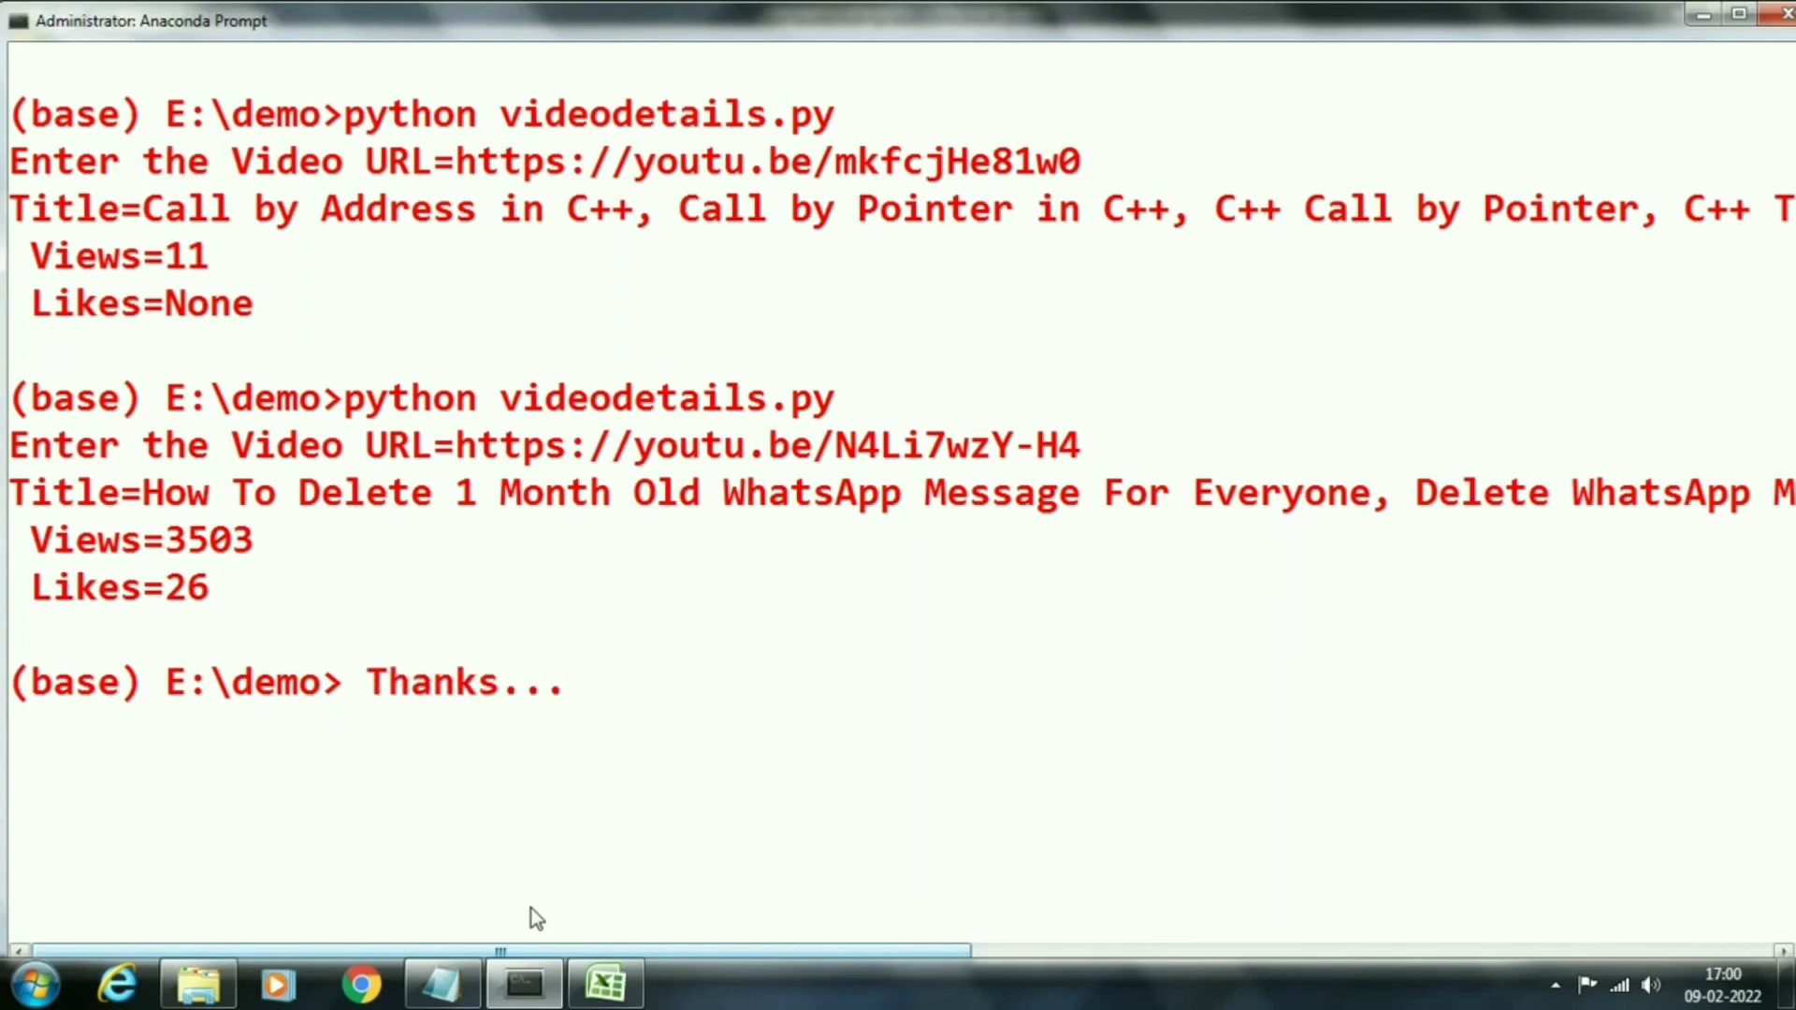